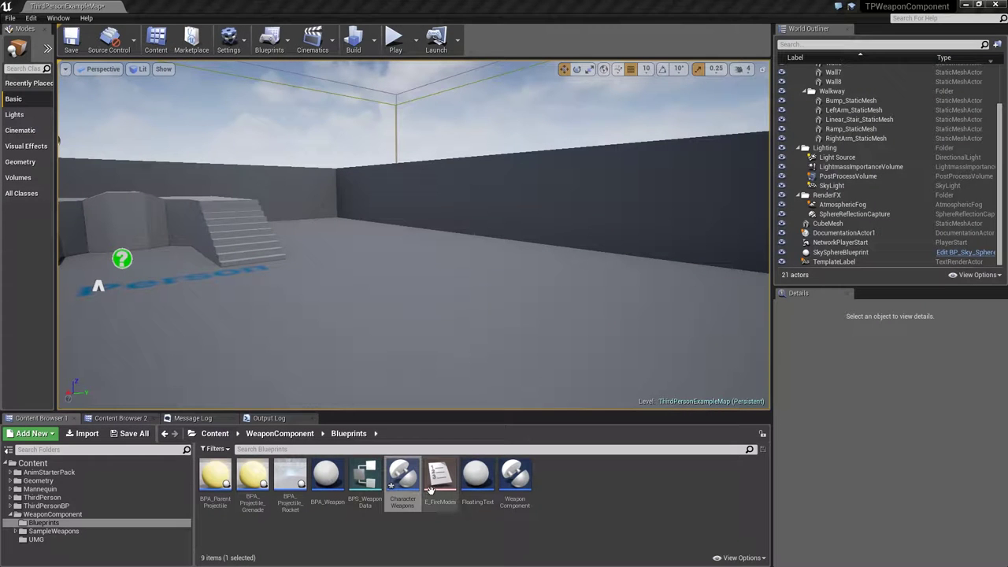
# Open the Ue4ASP_Character blueprint from the AnimStarterPack folder.
pyautogui.click(79, 474)
pyautogui.scroll(-3, 410, 494)
pyautogui.scroll(-3, 410, 494)
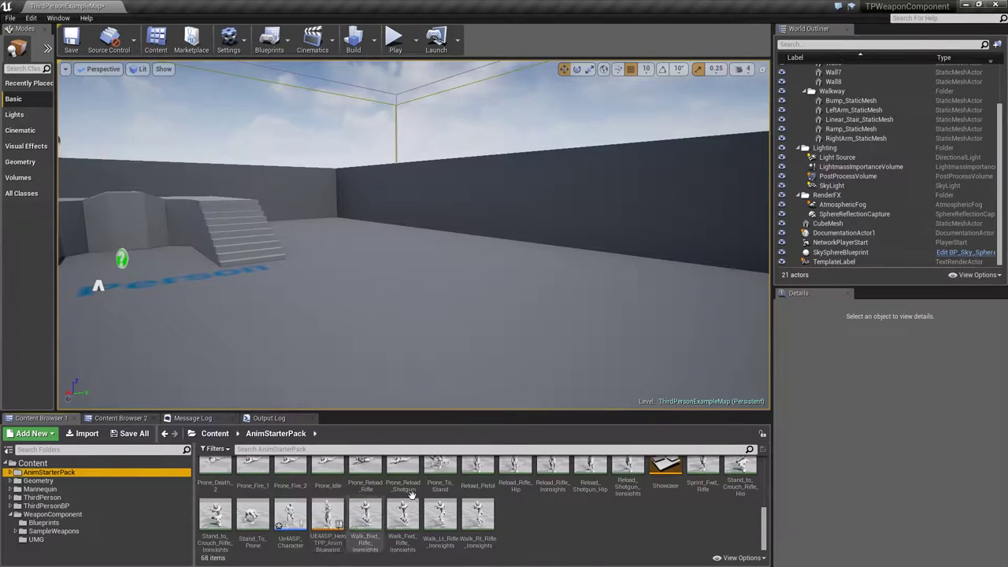
pyautogui.doubleClick(302, 525)
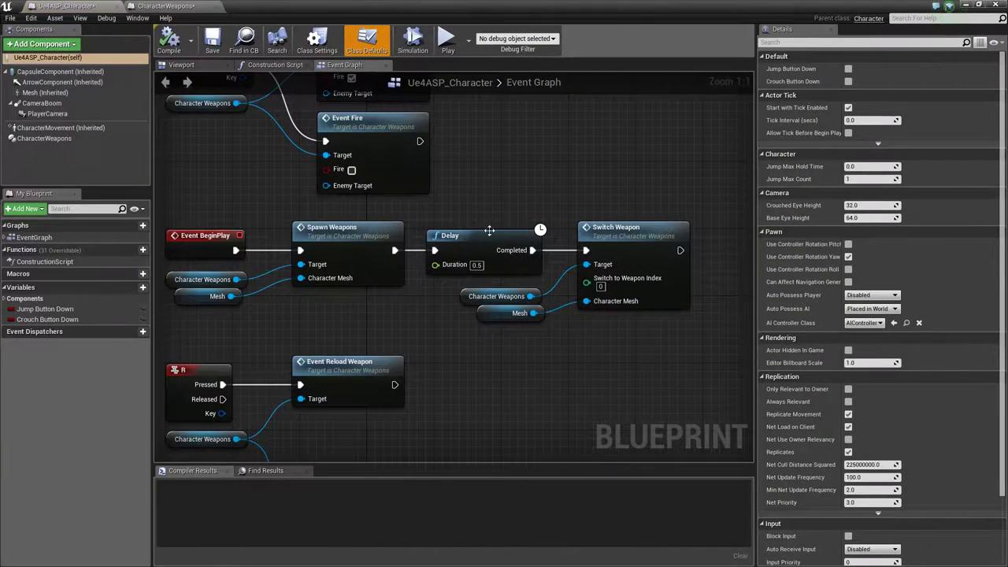
# Select the character's Mesh component and locate its SK_Mannequin skeletal mesh in the content browser.
pyautogui.click(182, 65)
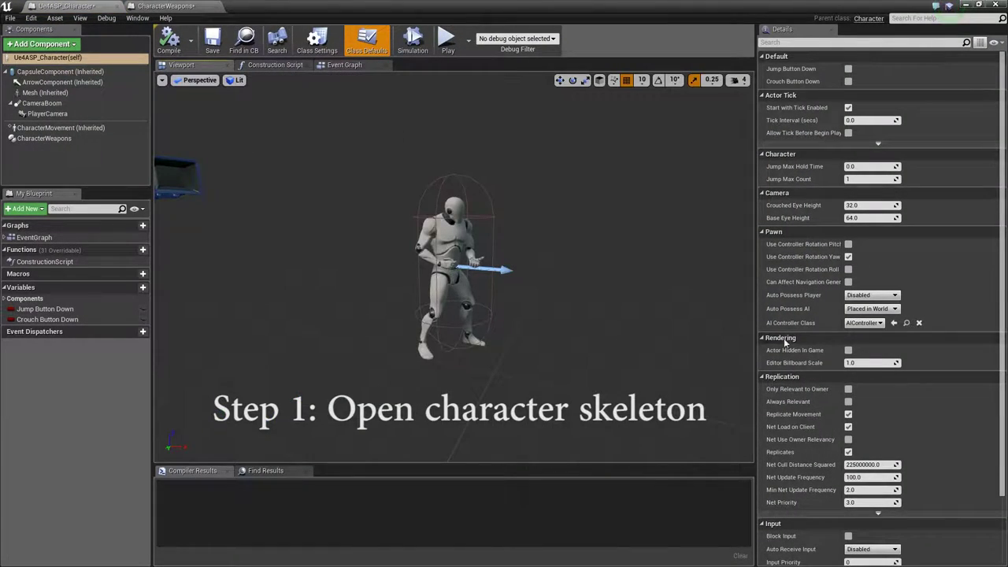
pyautogui.click(457, 262)
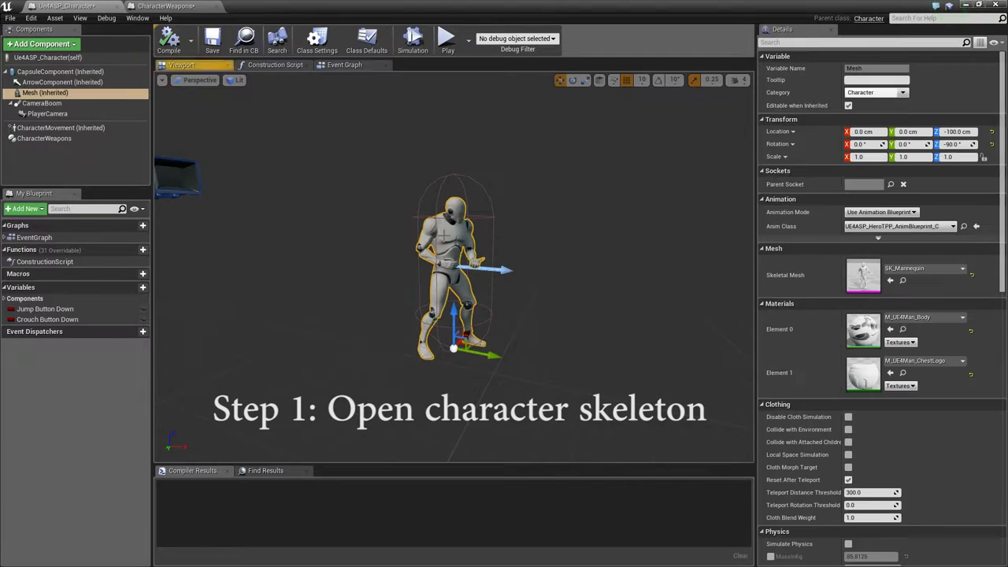
pyautogui.click(904, 281)
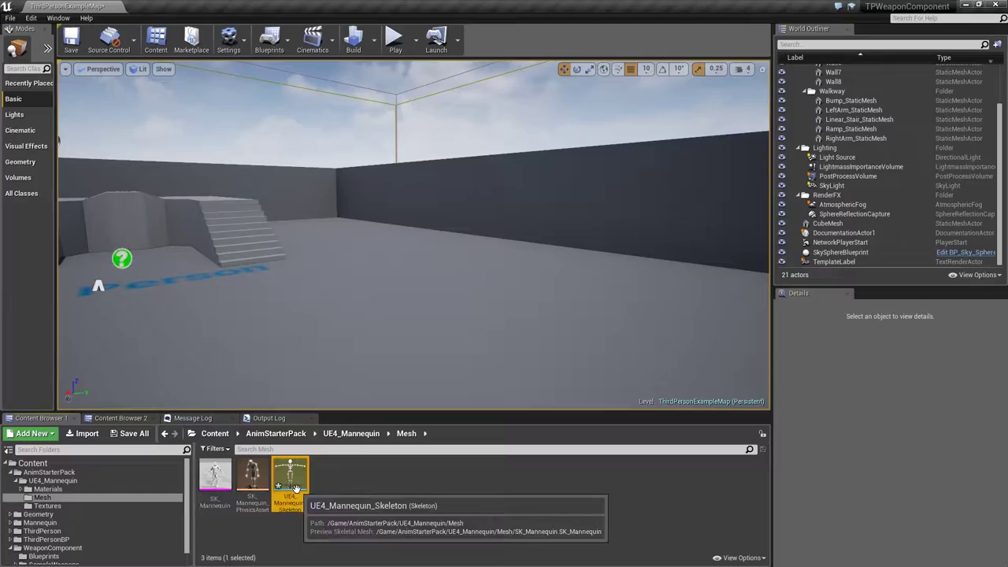
# In UE4_Mannequin_Skeleton, add a socket named Pistol_rSocket to the thigh_r bone.
pyautogui.doubleClick(290, 477)
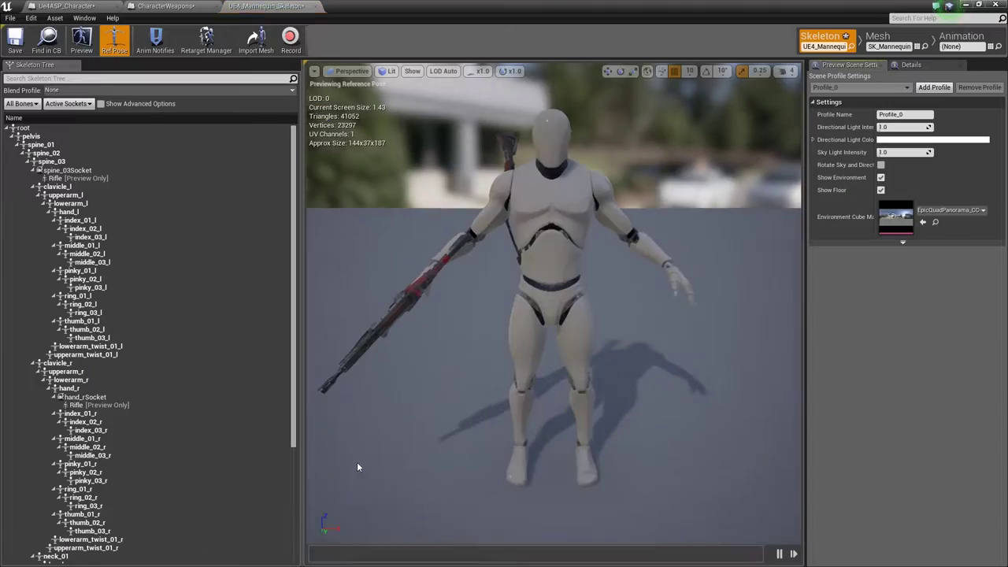
pyautogui.moveTo(554, 304); pyautogui.dragTo(553, 304, button='right')
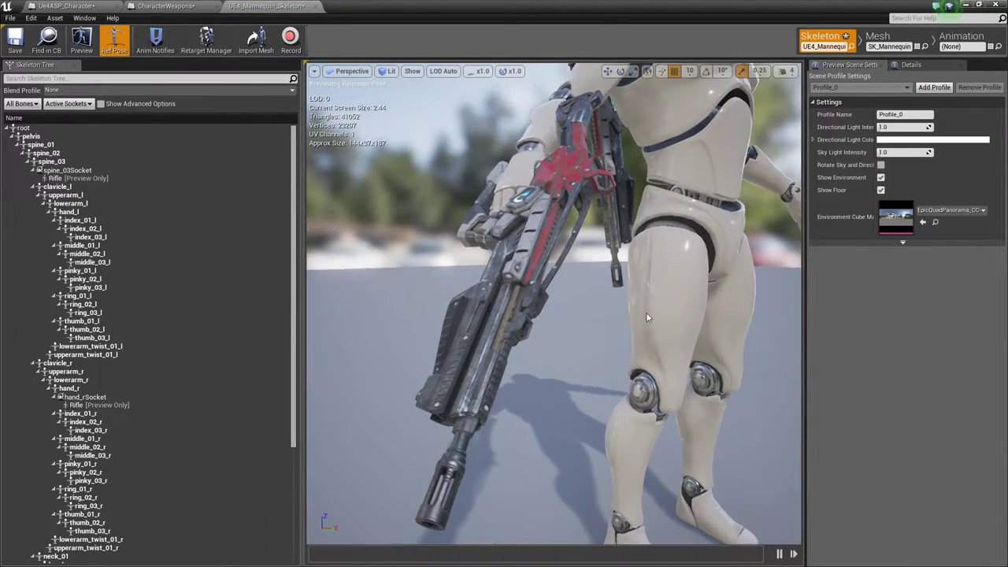
pyautogui.click(648, 311)
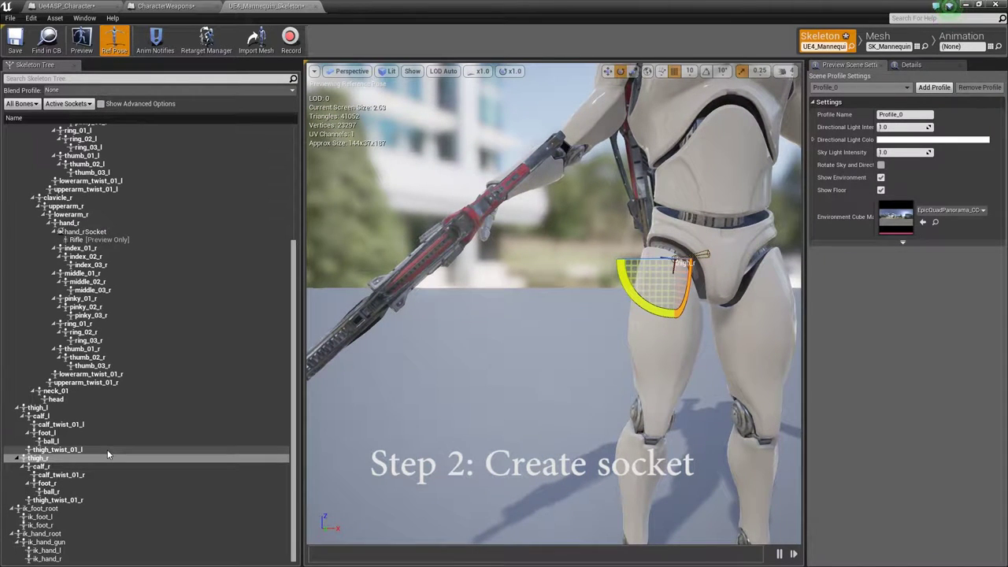
pyautogui.rightClick(54, 459)
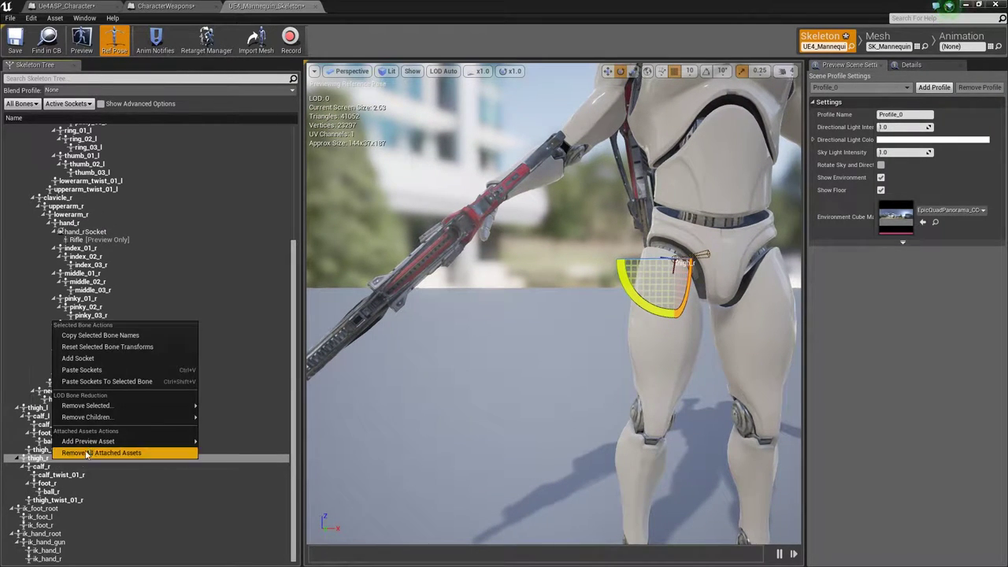
pyautogui.click(78, 358)
pyautogui.write('Pistol_rSocket')
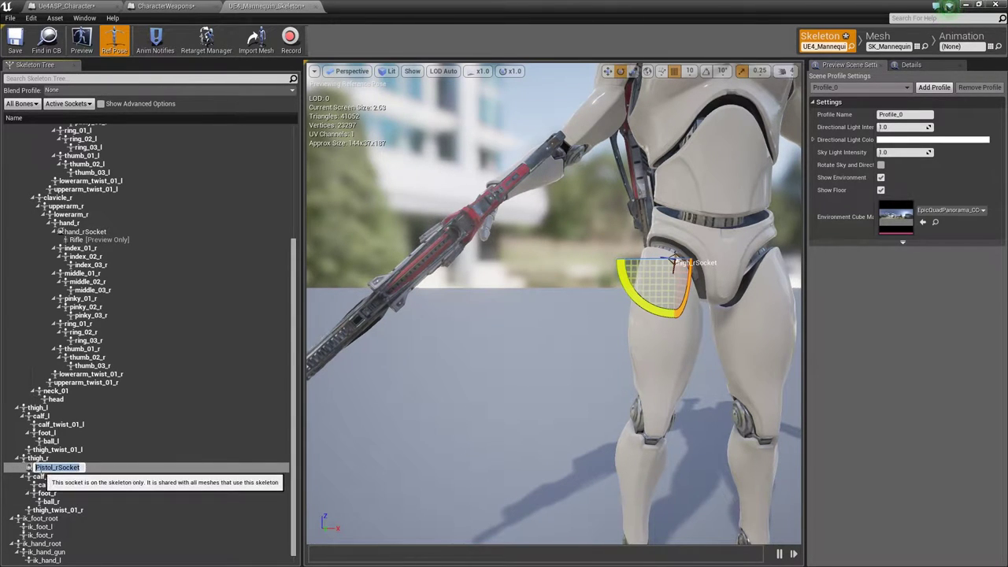
pyautogui.rightClick(41, 469)
pyautogui.click(68, 513)
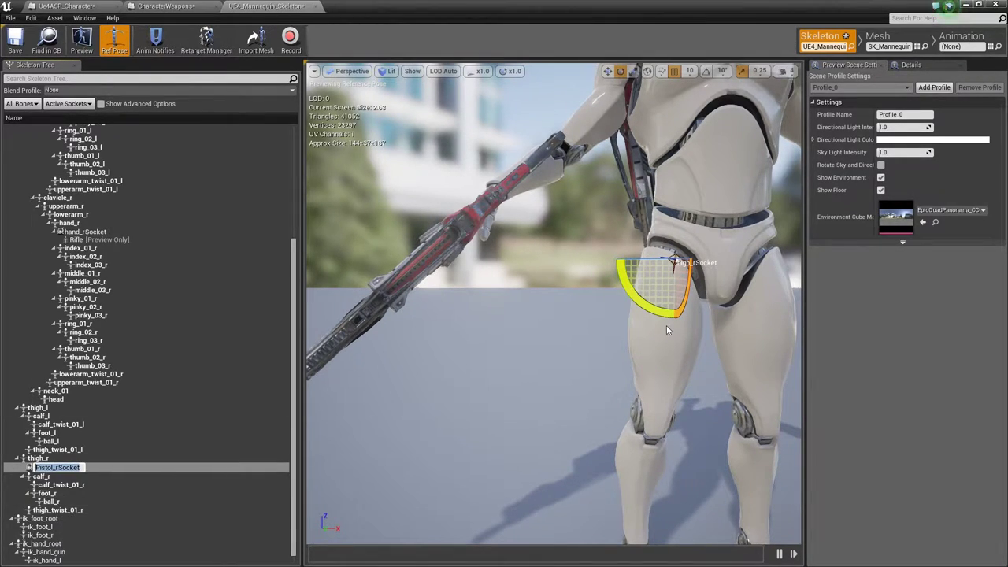
# Attach SK_FPGun to Pistol_rSocket as a preview asset.
pyautogui.click(116, 468)
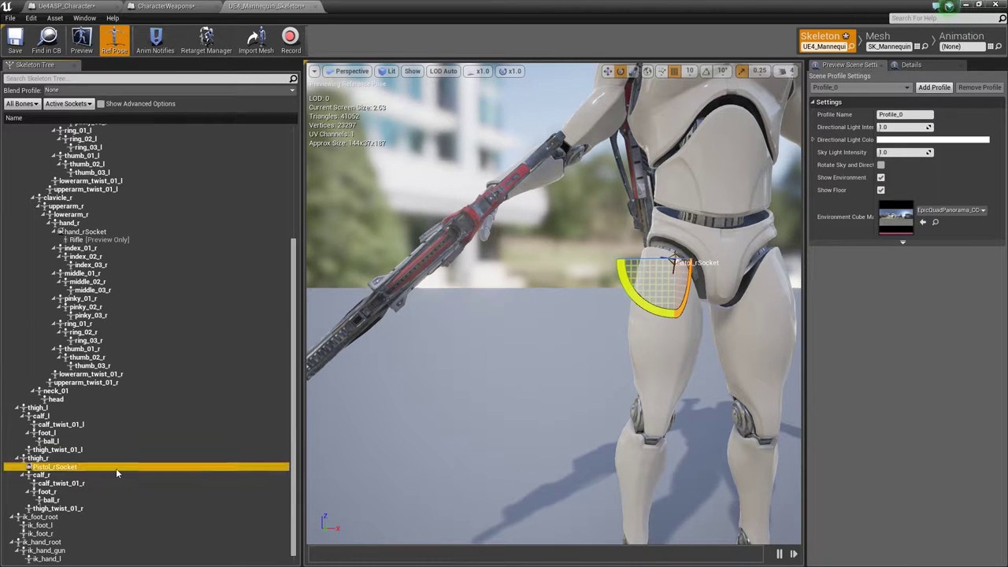
pyautogui.rightClick(116, 468)
pyautogui.moveTo(170, 453)
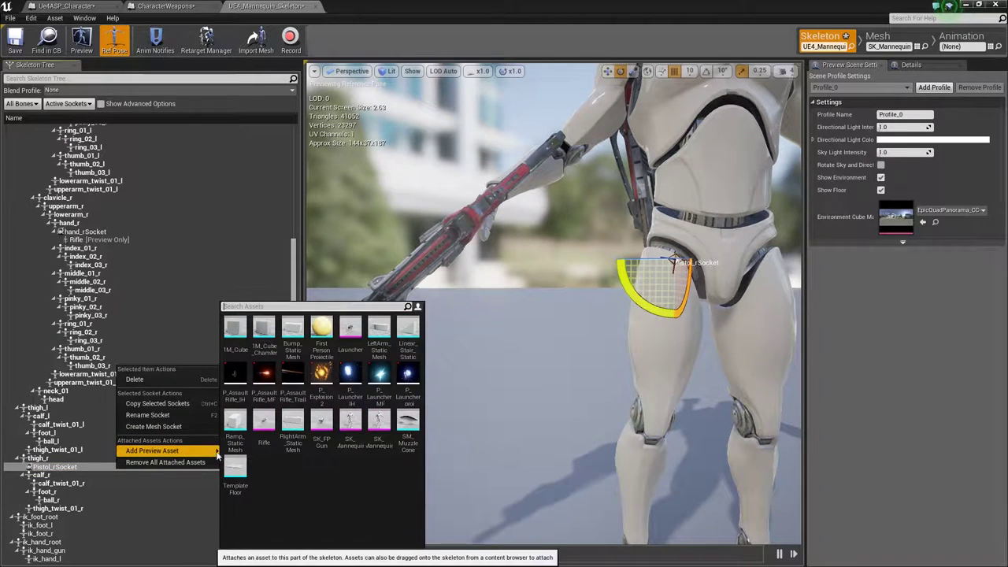
pyautogui.click(327, 438)
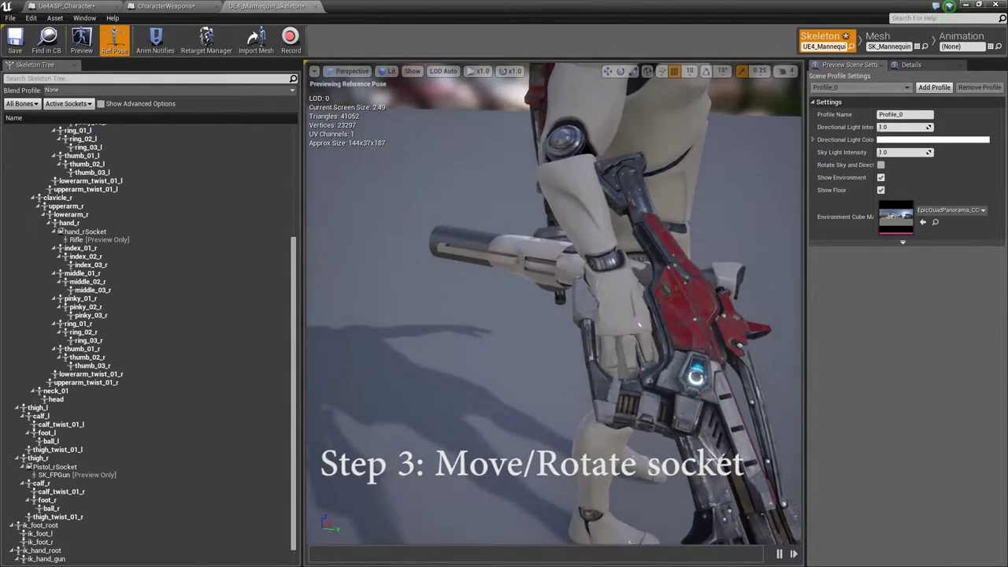
# Rotate Pistol_rSocket about -43 degrees so the pistol hangs along the right thigh.
pyautogui.moveTo(551, 315); pyautogui.dragTo(551, 354)
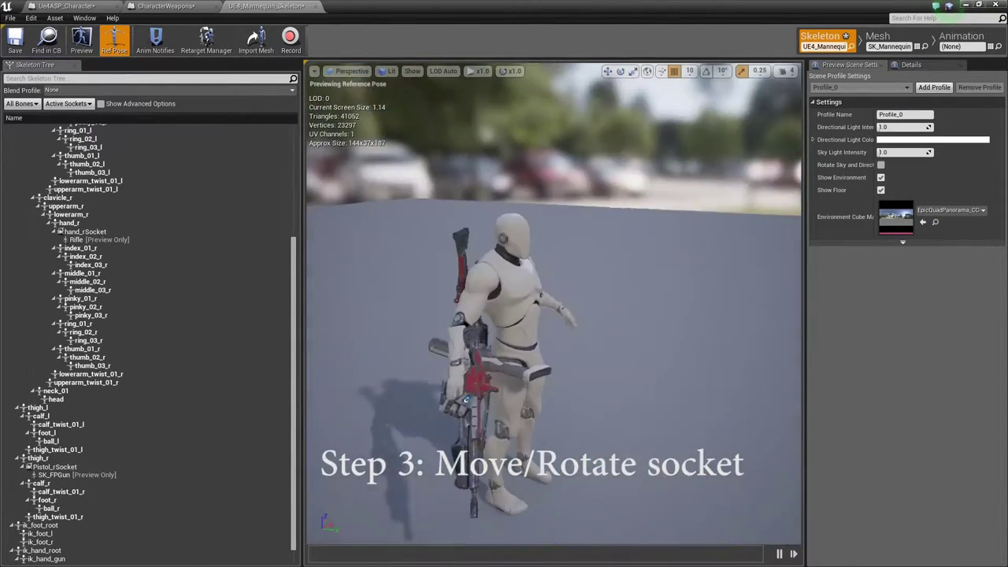
pyautogui.press('e')
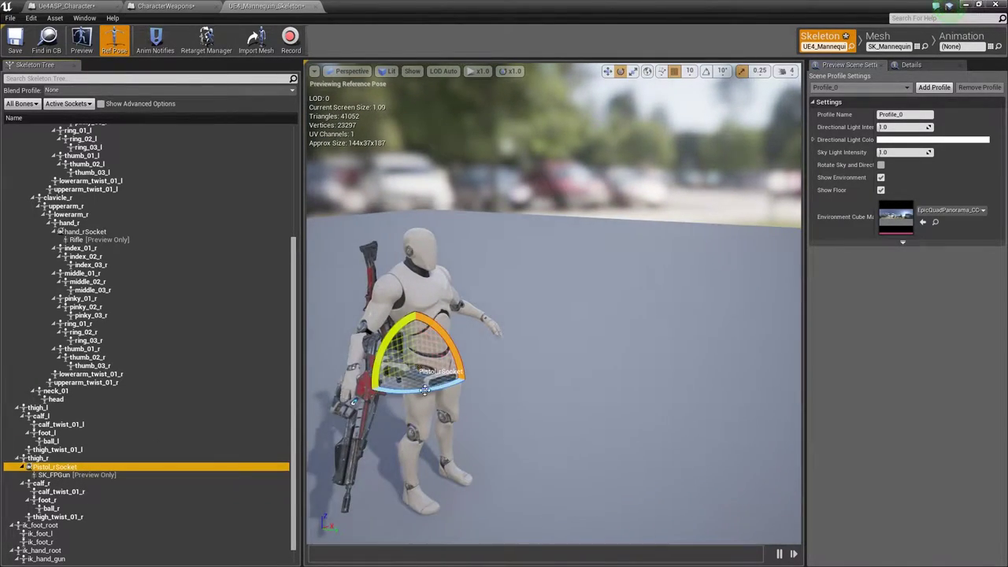
pyautogui.moveTo(453, 348); pyautogui.dragTo(457, 335)
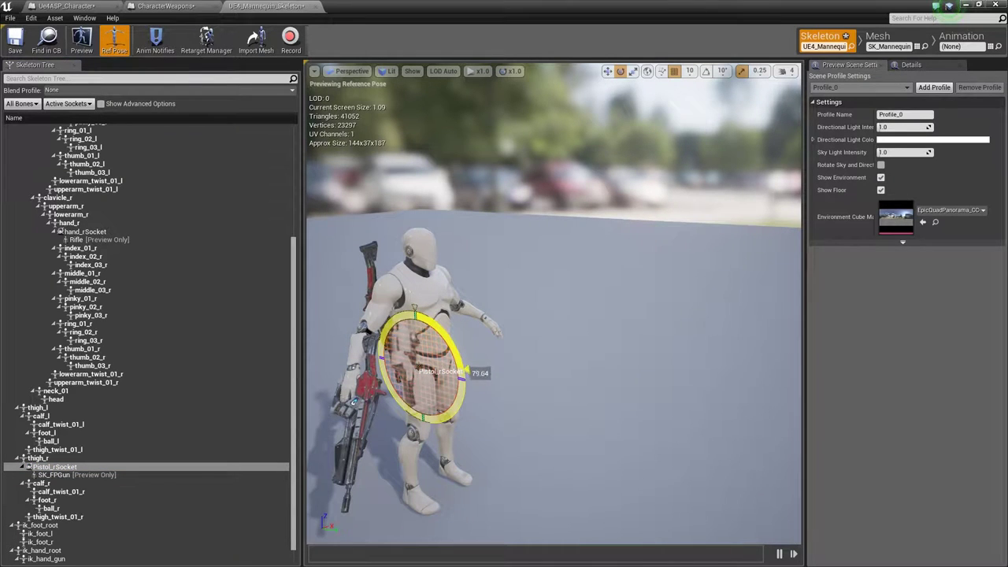
pyautogui.moveTo(457, 334); pyautogui.dragTo(479, 428)
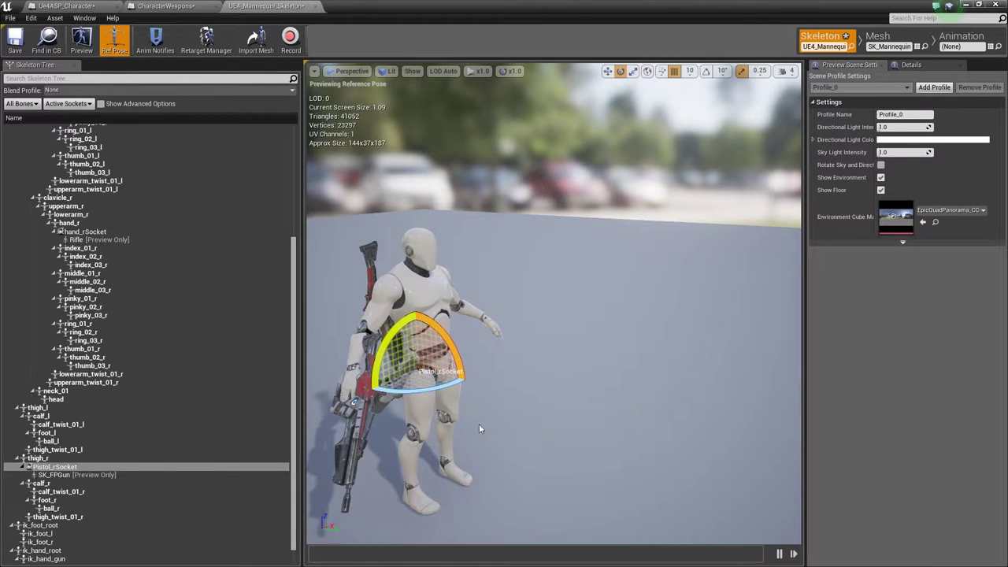
pyautogui.moveTo(451, 388); pyautogui.dragTo(452, 390)
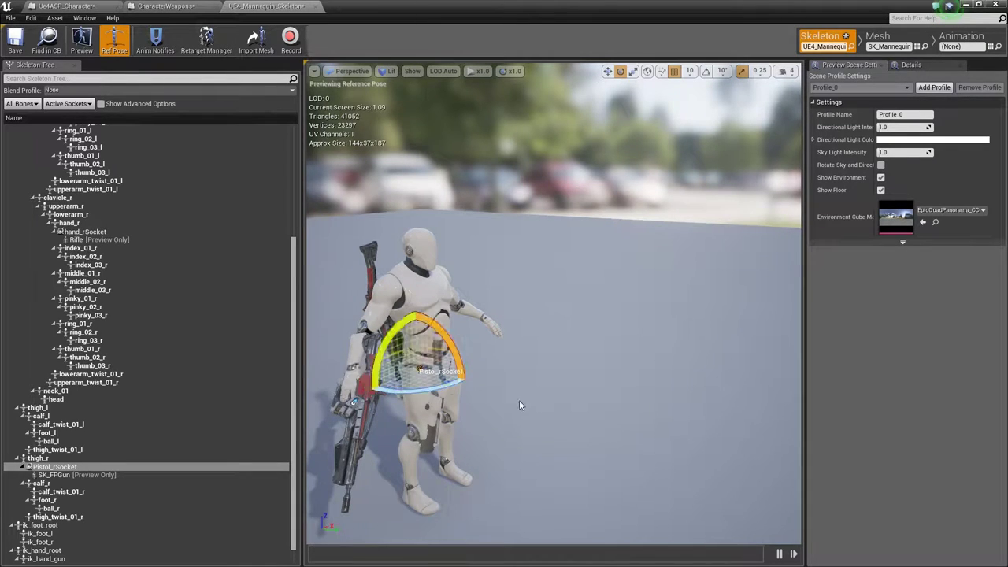
# Slide the pistol socket along the thigh and tilt the gun about 11.58 degrees.
pyautogui.moveTo(520, 405); pyautogui.dragTo(551, 354)
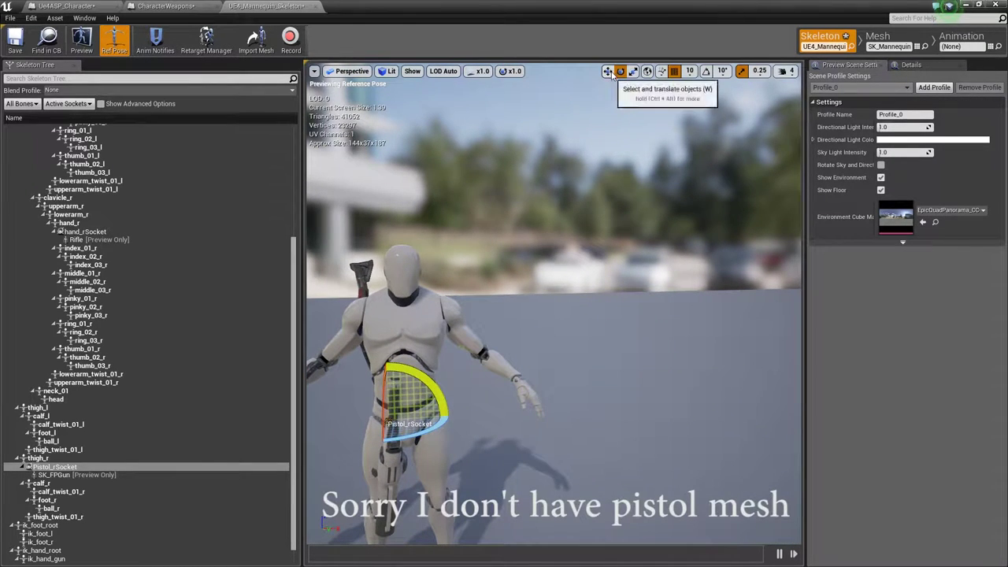
pyautogui.click(613, 74)
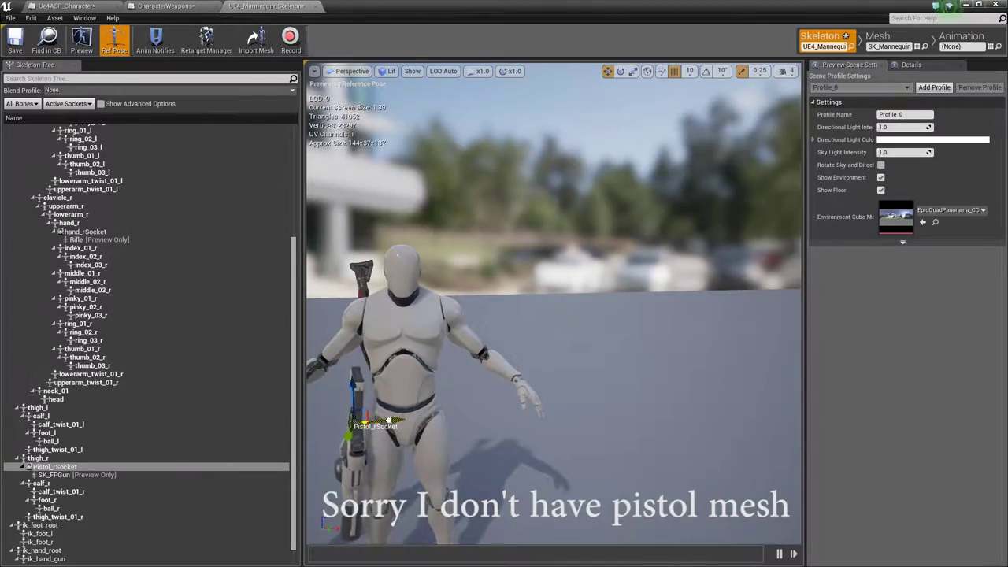
pyautogui.moveTo(421, 415)
pyautogui.mouseDown()
pyautogui.moveTo(504, 394)
pyautogui.moveTo(552, 355)
pyautogui.moveTo(599, 347)
pyautogui.moveTo(615, 316)
pyautogui.mouseUp()
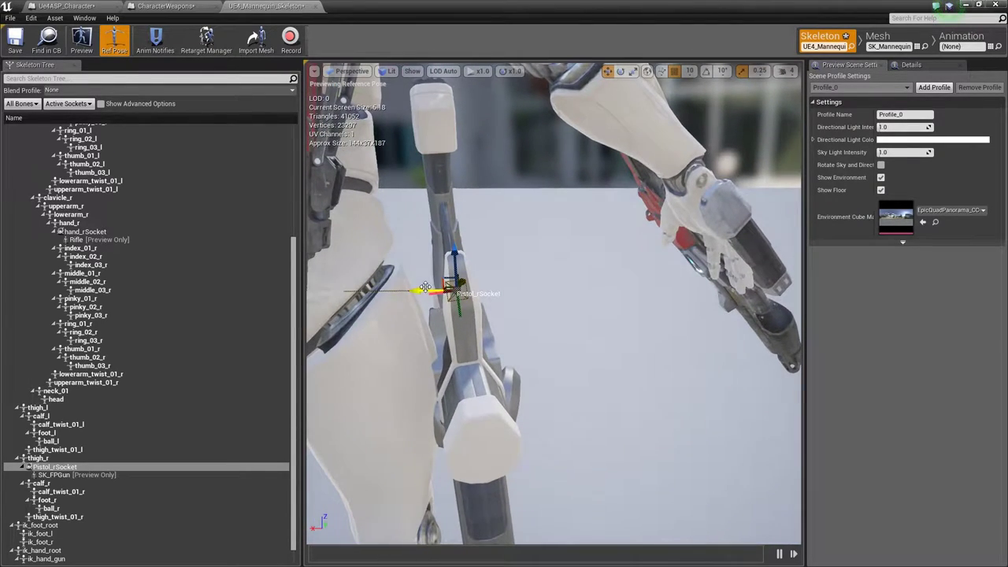
pyautogui.moveTo(426, 288); pyautogui.dragTo(421, 292)
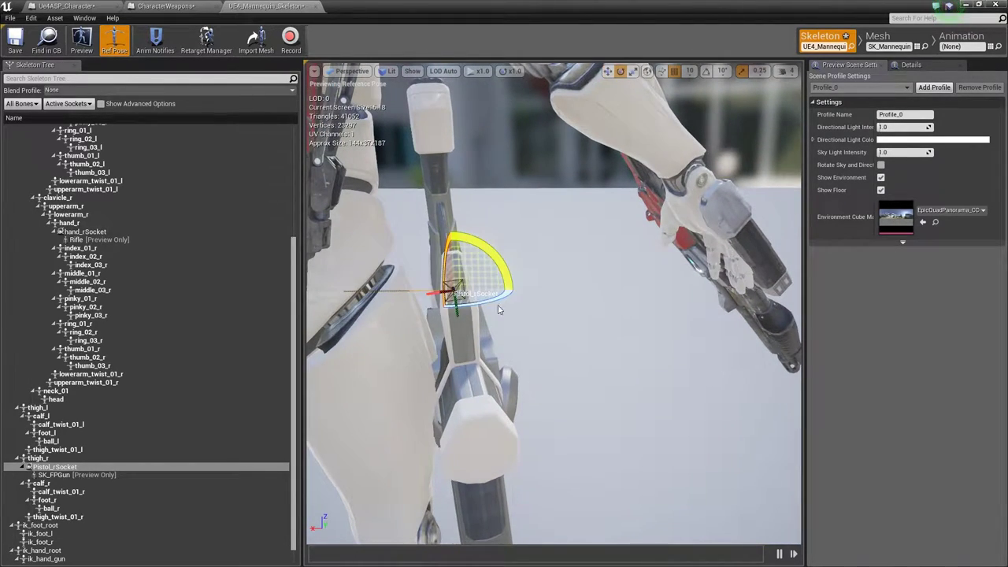
pyautogui.moveTo(493, 302)
pyautogui.mouseDown()
pyautogui.moveTo(508, 302)
pyautogui.moveTo(504, 315)
pyautogui.mouseUp()
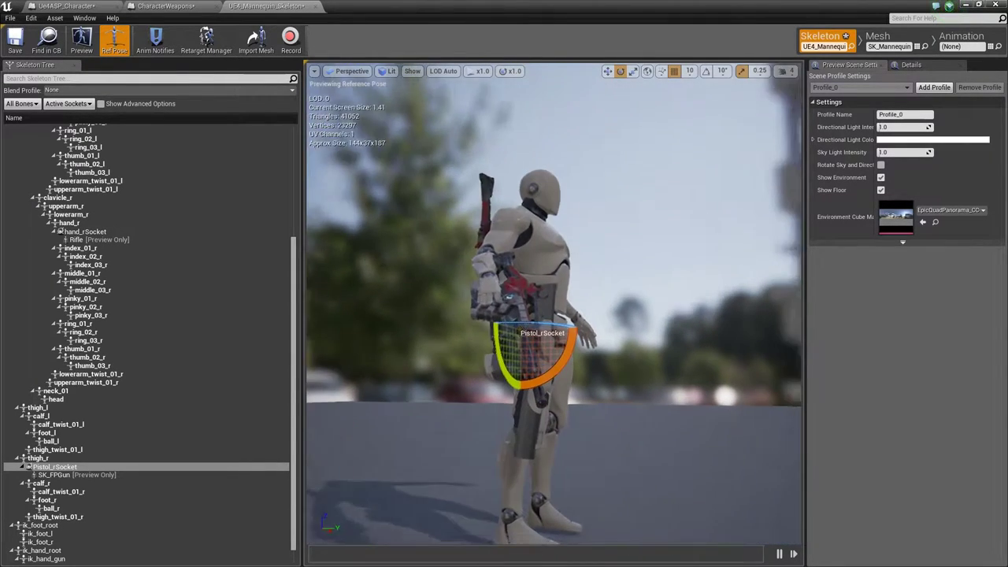
# Orbit to check the rifle on the mannequin's back, then switch to the CharacterWeapons blueprint.
pyautogui.moveTo(543, 284); pyautogui.dragTo(537, 281)
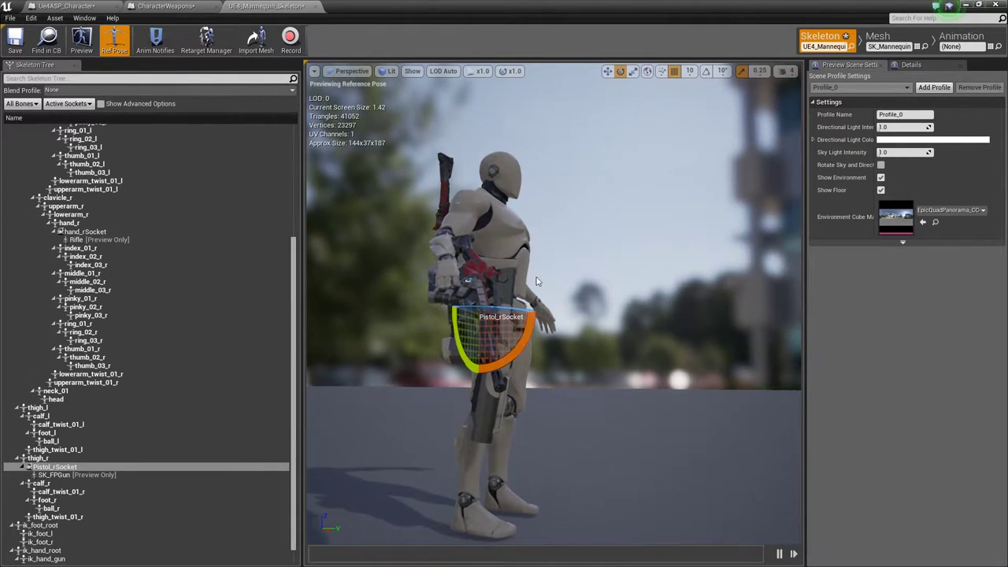
pyautogui.moveTo(552, 315); pyautogui.dragTo(631, 316)
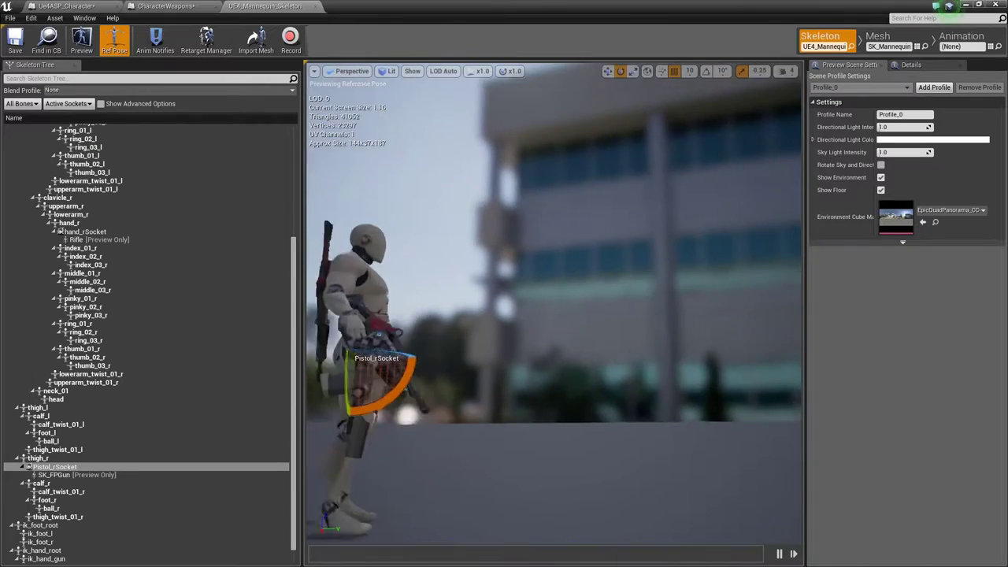
pyautogui.moveTo(551, 315); pyautogui.dragTo(504, 308)
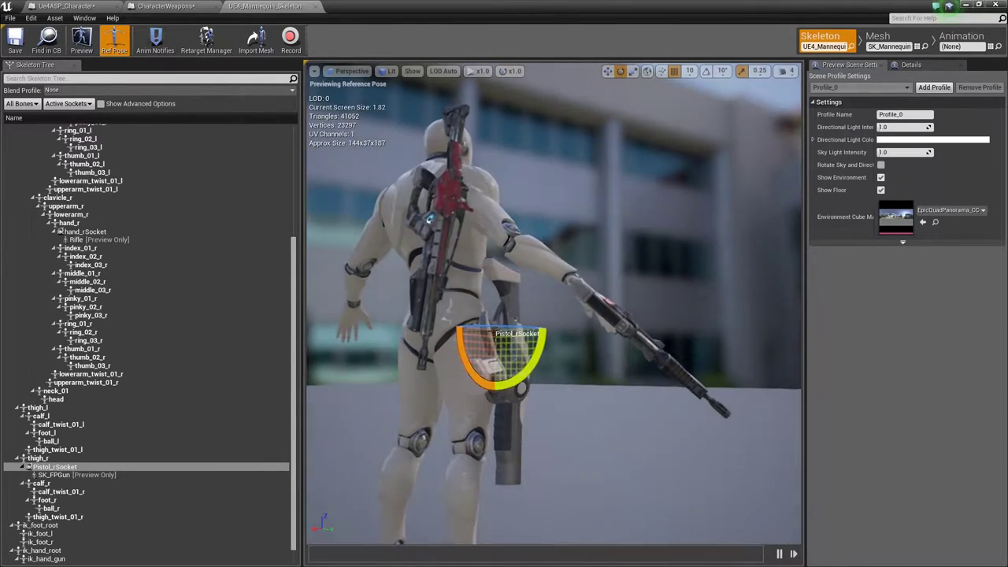
pyautogui.click(160, 7)
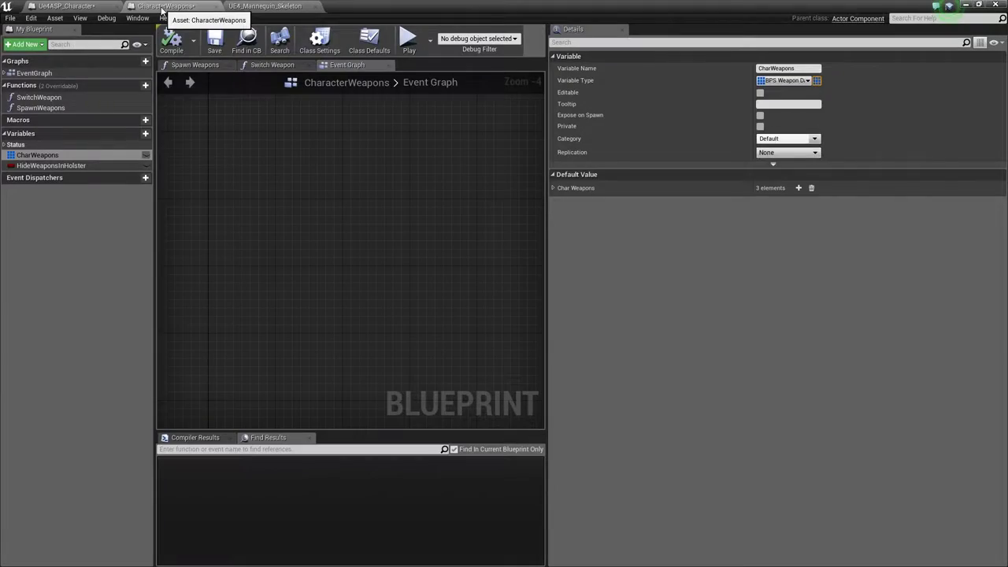
# Change Char Weapons element 2's HolsterSocket from spine_03Socket to Pistol_rSocket, save CharacterWeapons, and close it.
pyautogui.click(553, 187)
pyautogui.click(559, 228)
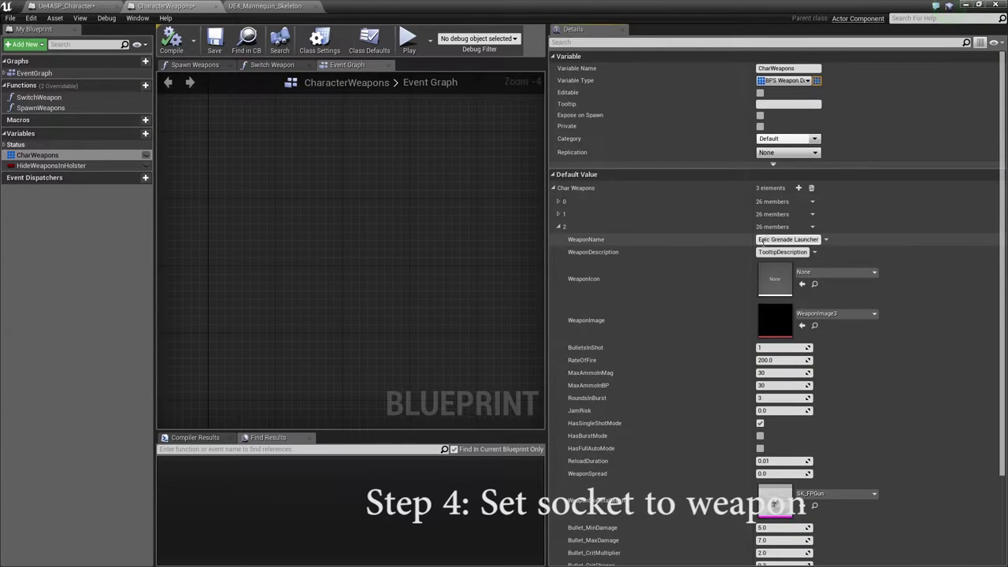
pyautogui.scroll(-3, 800, 376)
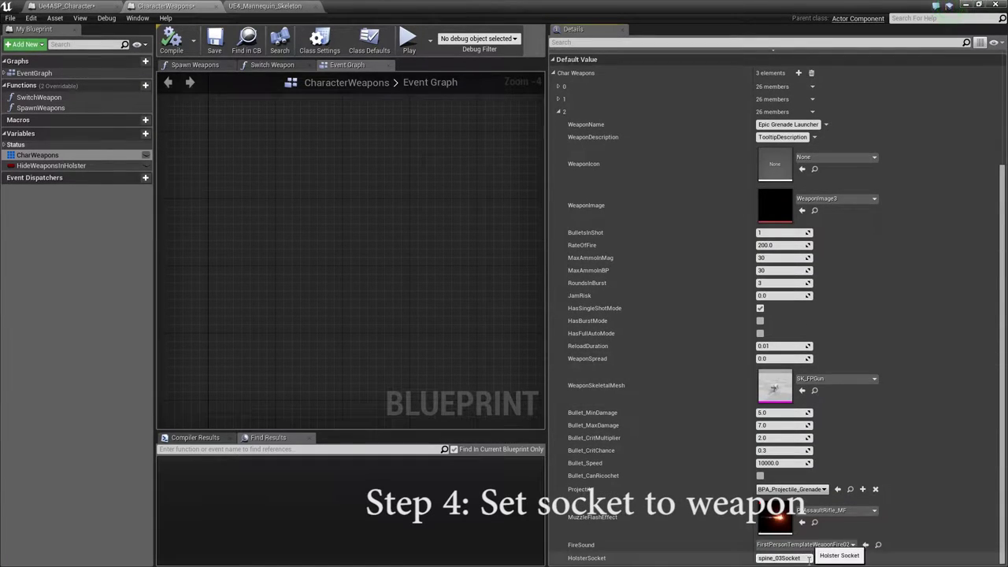
pyautogui.click(768, 558)
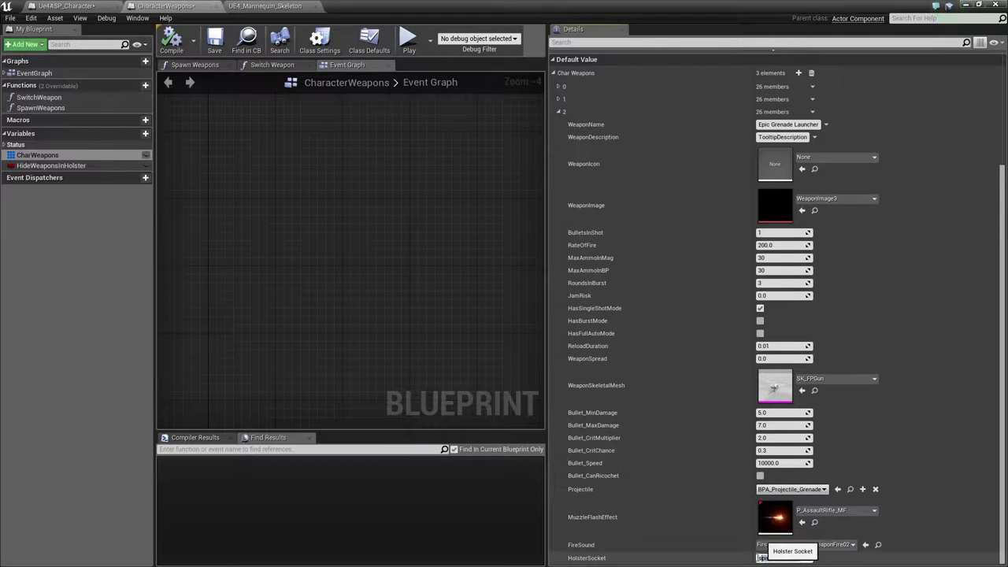
pyautogui.press('BackSpace')
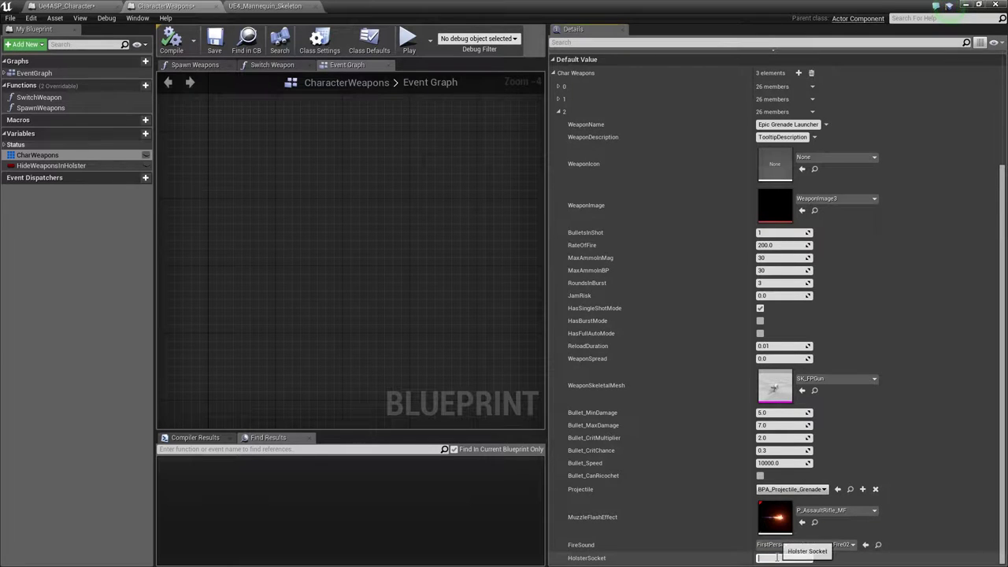
pyautogui.rightClick(777, 556)
pyautogui.click(811, 525)
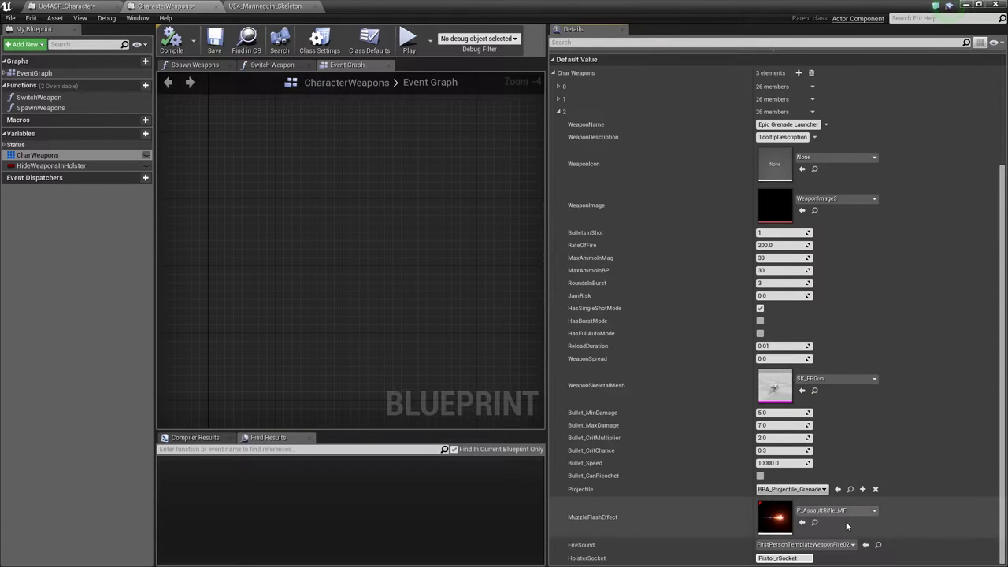
pyautogui.click(214, 41)
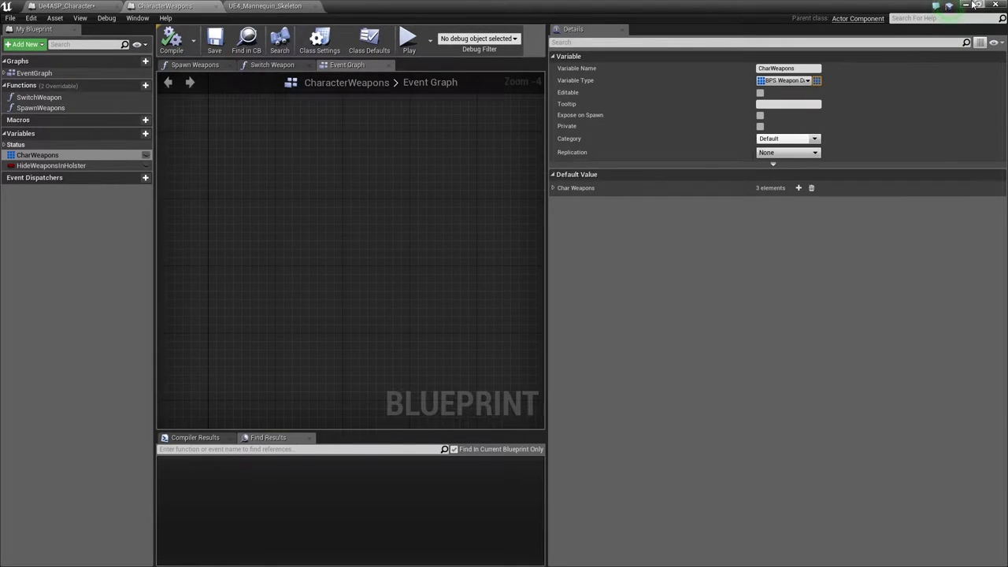
pyautogui.click(966, 5)
# Play the level, fire the Grenade Launcher, and cycle weapons 2, 3, 1 to check holsters, then stop.
pyautogui.click(394, 38)
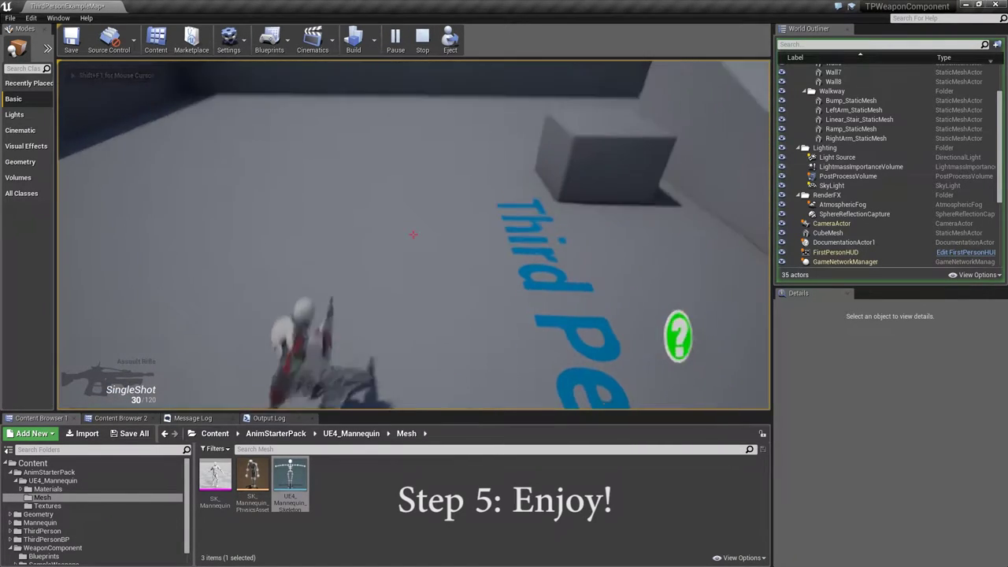
pyautogui.press('w')
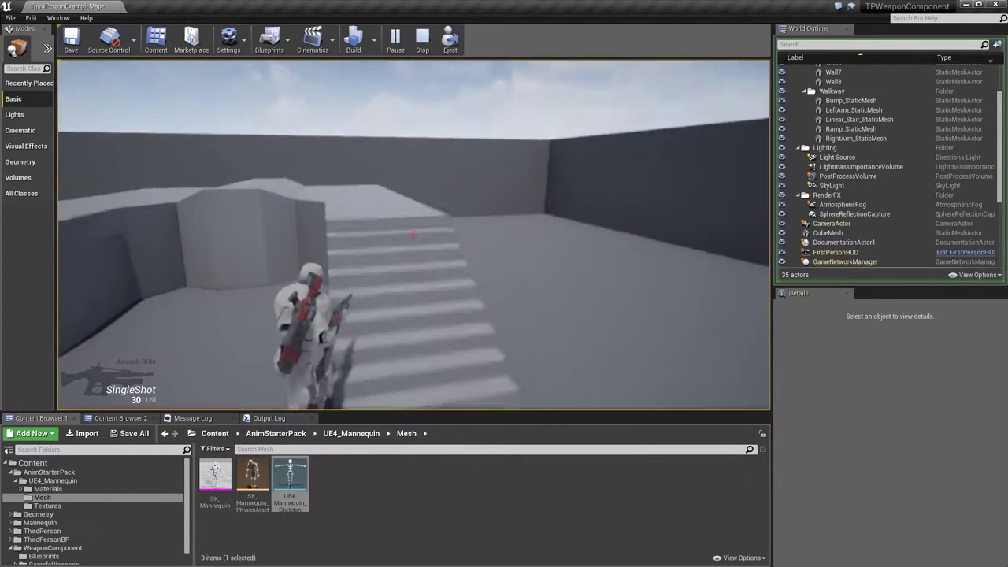
pyautogui.press('w')
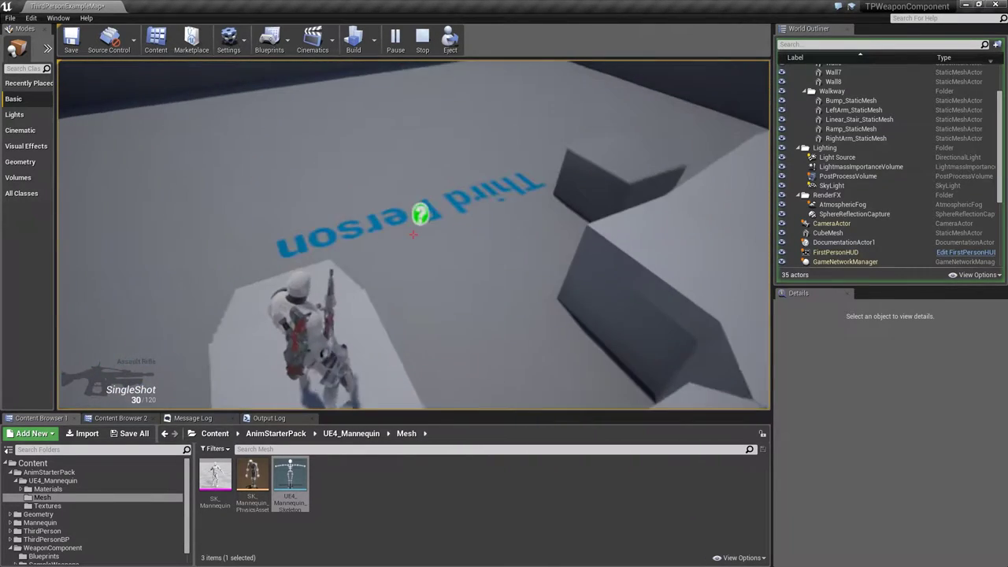
pyautogui.press('2')
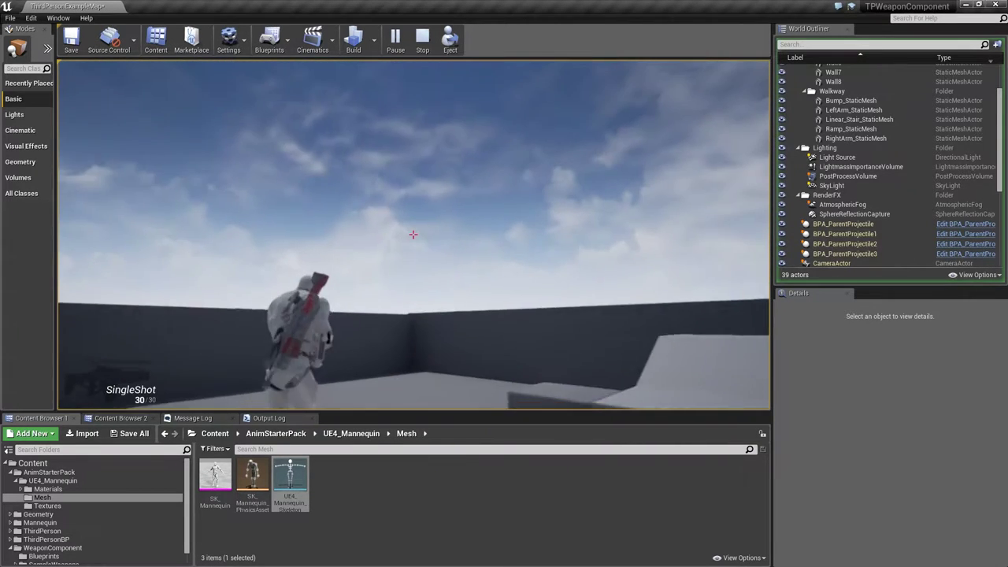
pyautogui.click(413, 234)
pyautogui.click(413, 234)
pyautogui.click(414, 234)
pyautogui.click(414, 234)
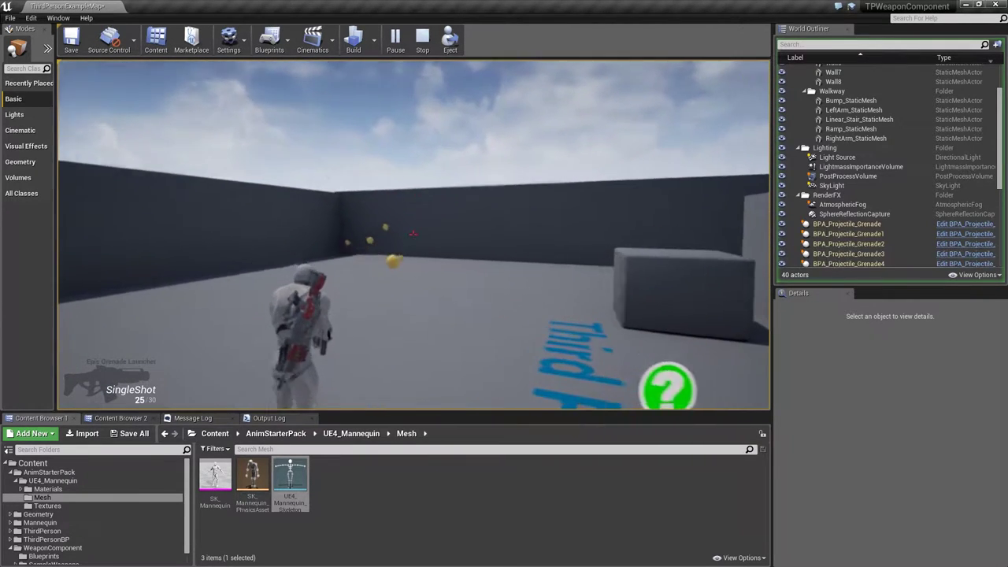
pyautogui.press('3')
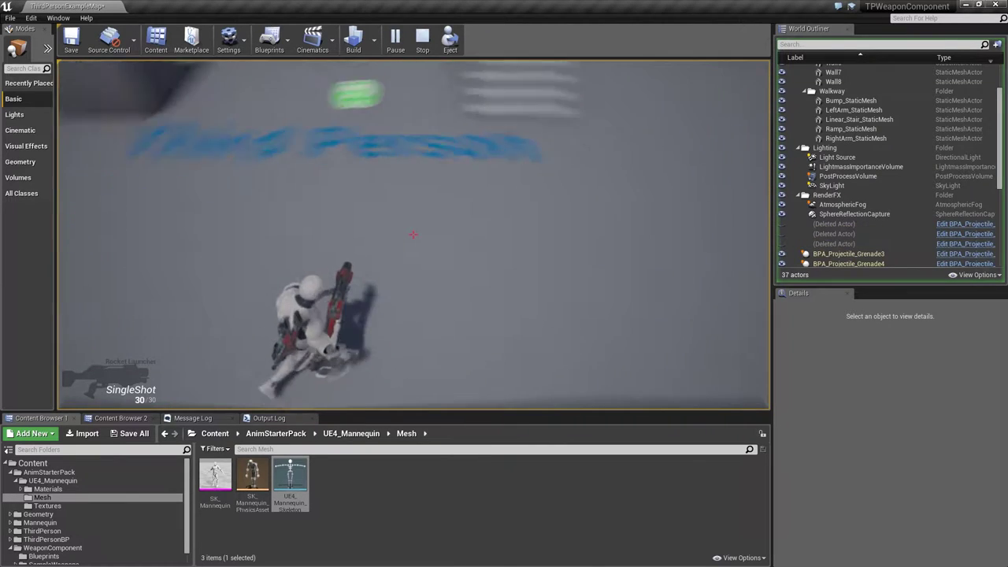
pyautogui.press('1')
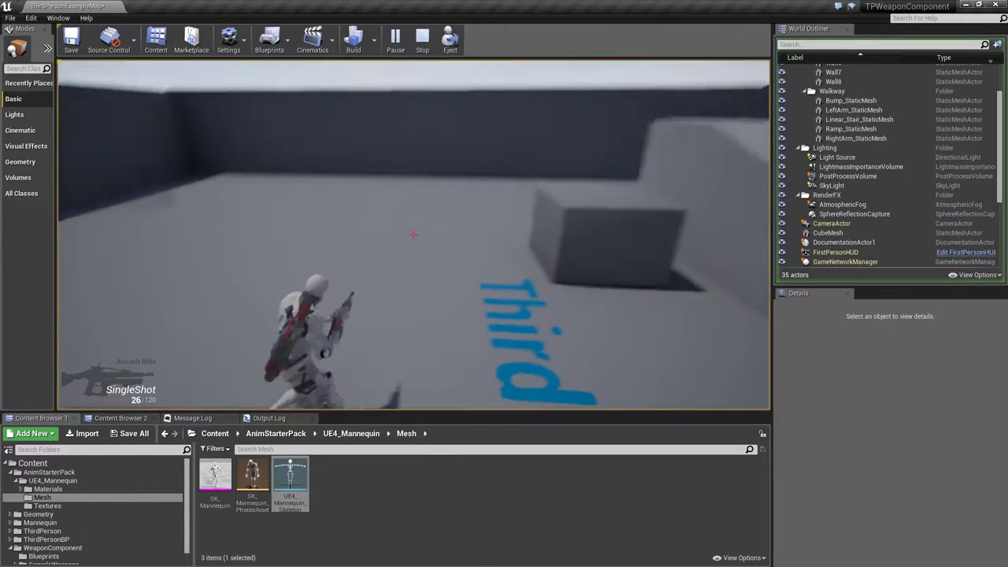
pyautogui.press('Escape')
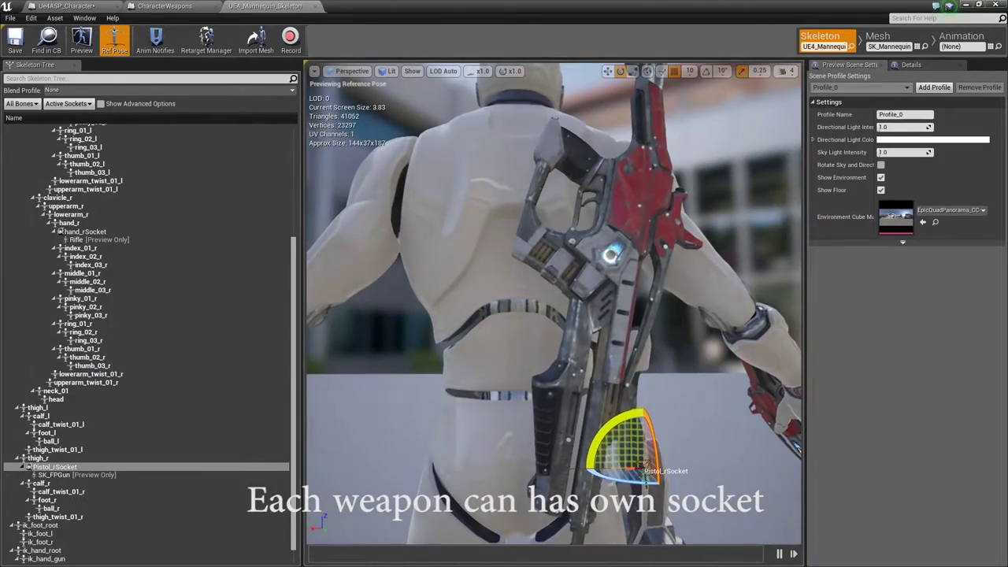
# Add a second socket to the spine_03 bone, keeping the name spine_03Socket_0.
pyautogui.moveTo(294, 264); pyautogui.dragTo(294, 149)
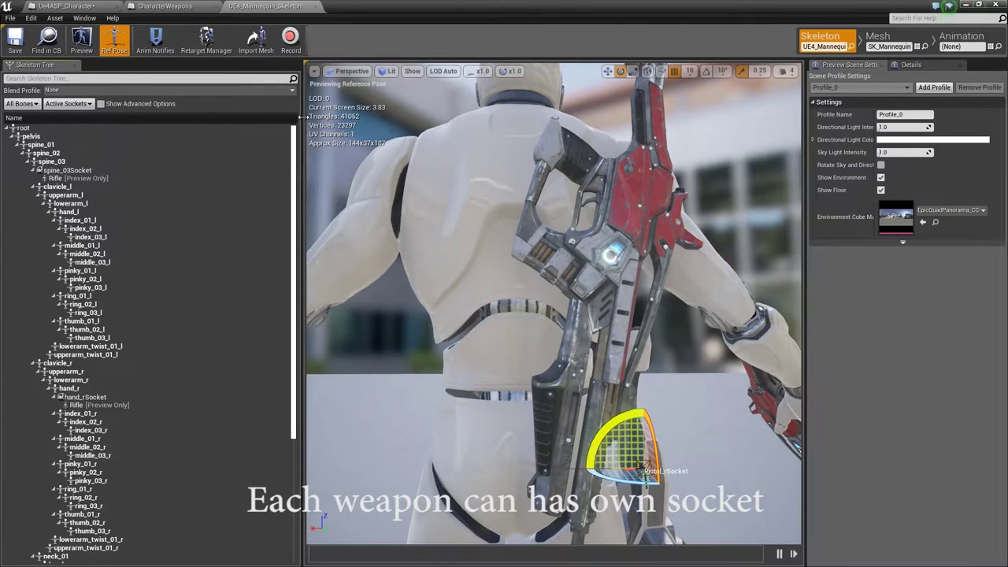
pyautogui.click(52, 162)
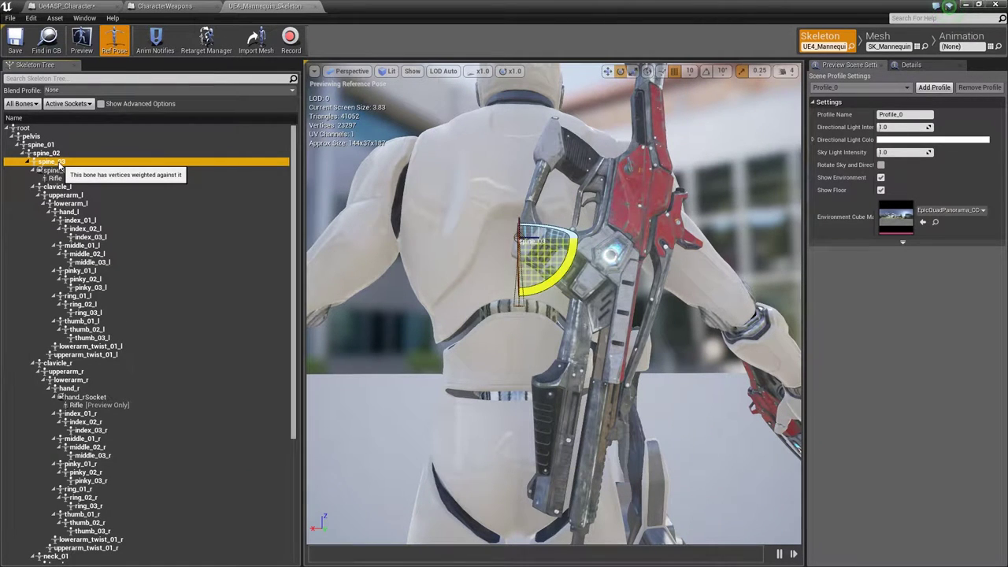
pyautogui.rightClick(60, 166)
pyautogui.click(78, 202)
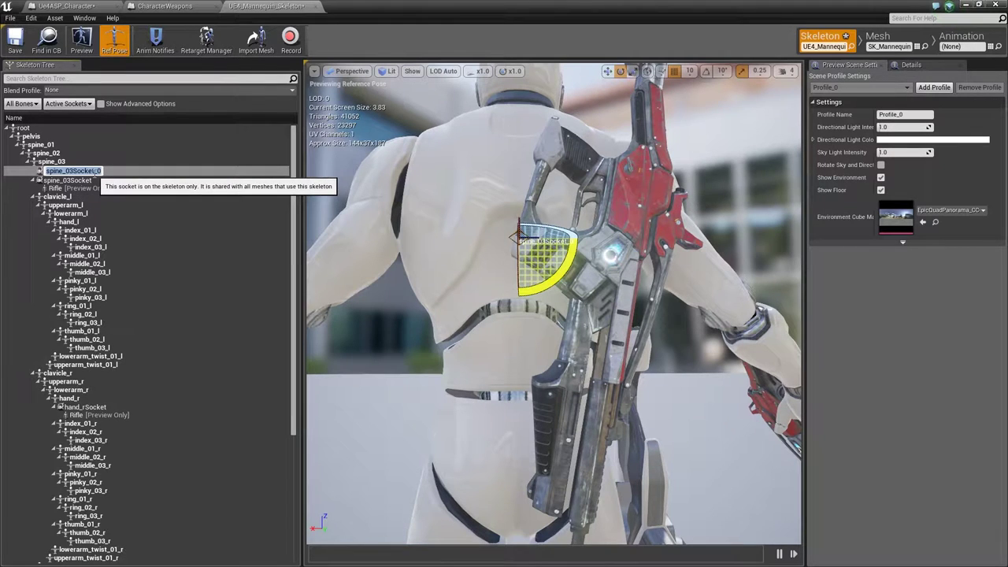
pyautogui.rightClick(94, 172)
pyautogui.click(115, 216)
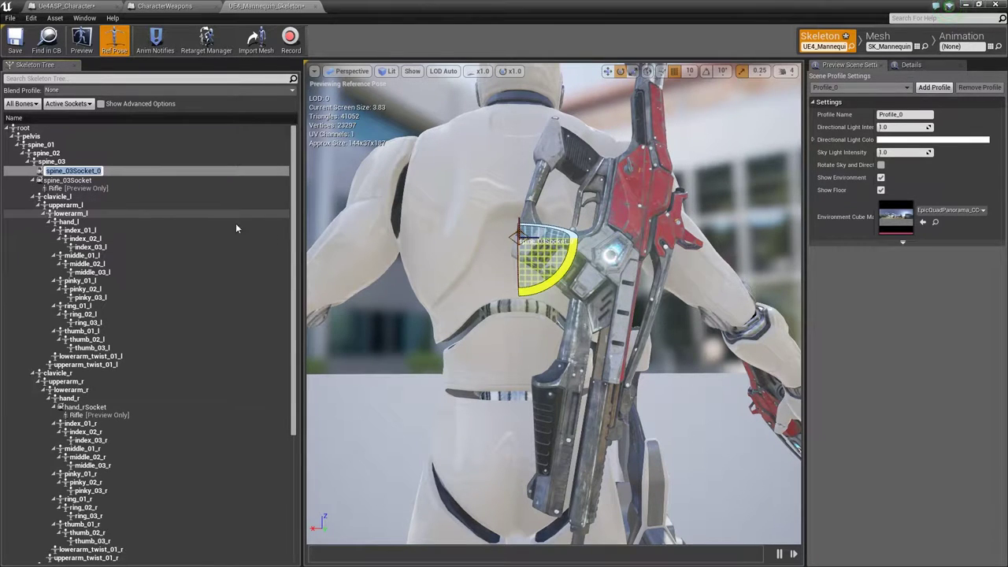
pyautogui.click(128, 174)
pyautogui.rightClick(128, 173)
pyautogui.click(108, 164)
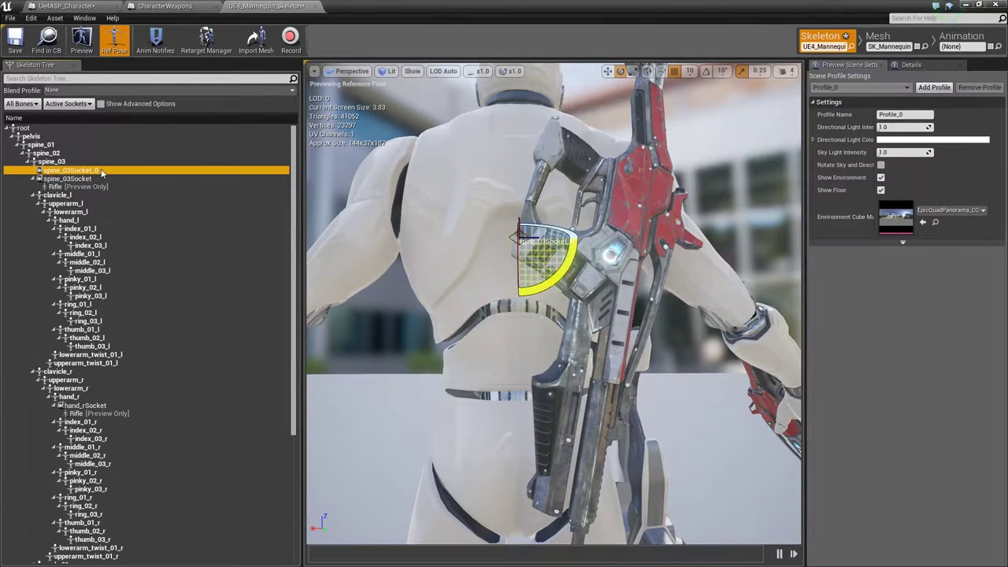
pyautogui.rightClick(101, 170)
pyautogui.moveTo(145, 257)
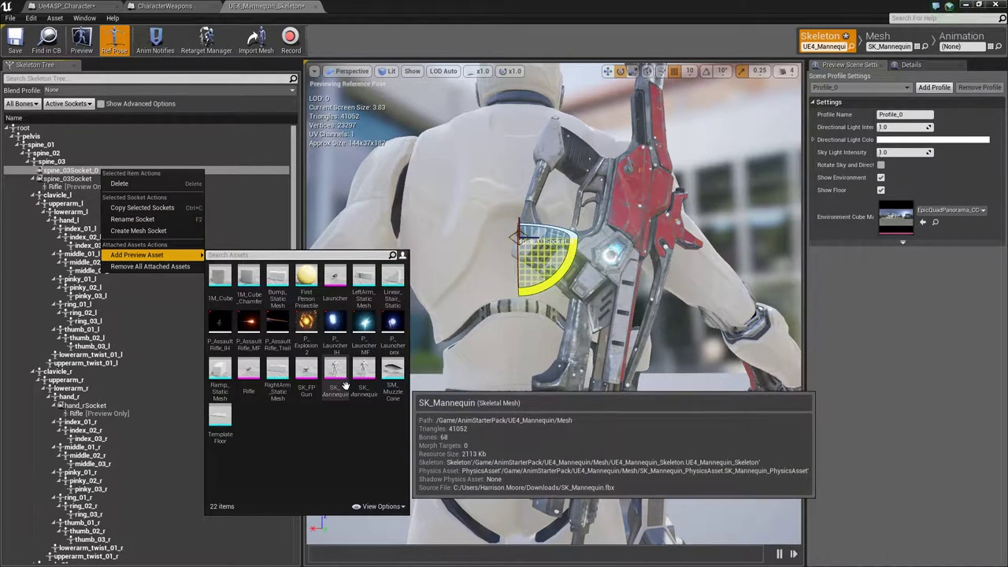
# Attach a Launcher preview to spine_03Socket_0 and rotate it onto the mannequin's back.
pyautogui.click(335, 292)
pyautogui.moveTo(498, 254); pyautogui.dragTo(499, 255)
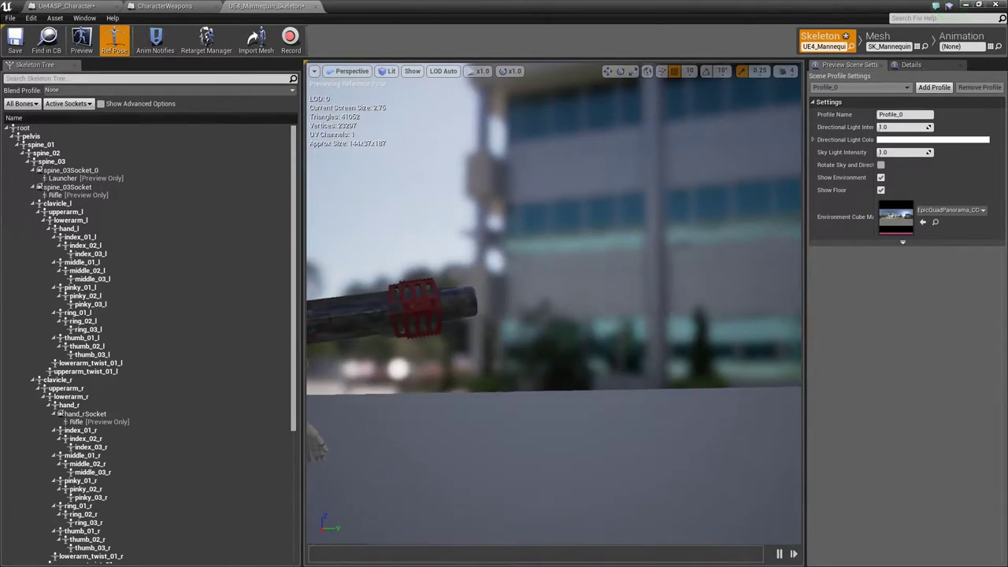
pyautogui.click(77, 171)
pyautogui.press('f')
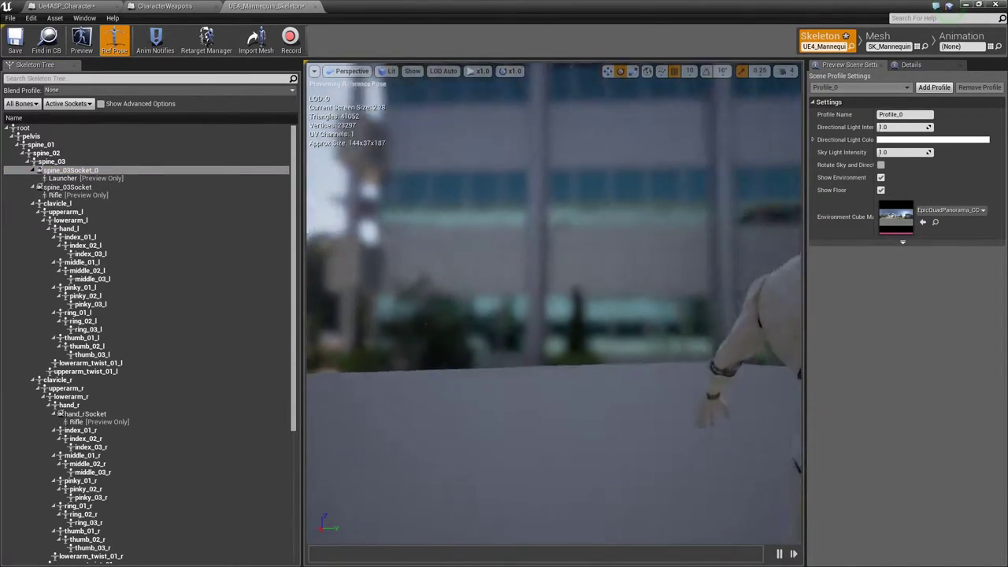
pyautogui.moveTo(563, 378); pyautogui.dragTo(577, 318)
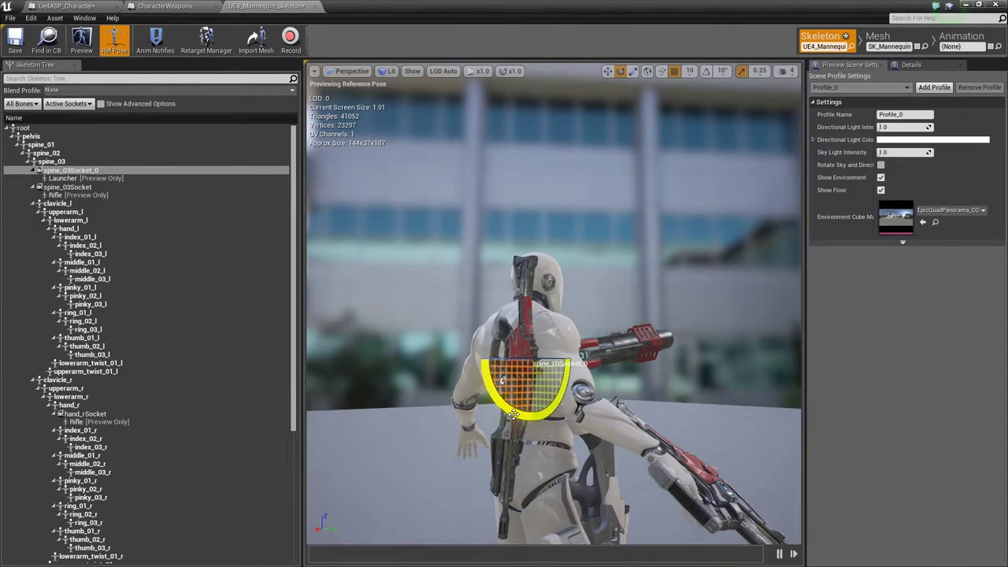
pyautogui.moveTo(577, 360); pyautogui.dragTo(517, 425)
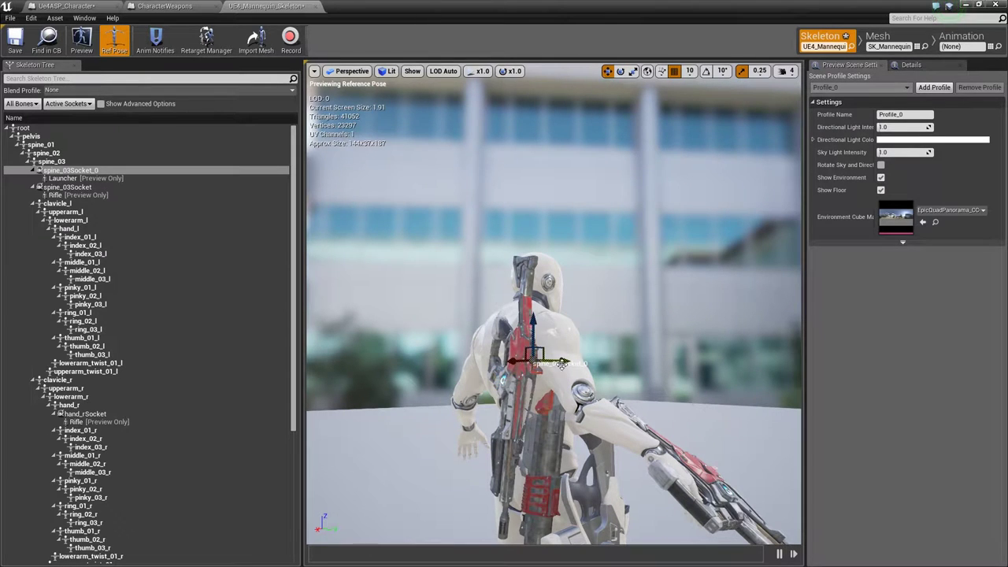
# Tilt the launcher socket from the side and nudge its position along its axis.
pyautogui.moveTo(562, 363)
pyautogui.keyDown('alt'); pyautogui.mouseDown()
pyautogui.moveTo(504, 410)
pyautogui.moveTo(516, 315)
pyautogui.mouseUp(); pyautogui.keyUp('alt')
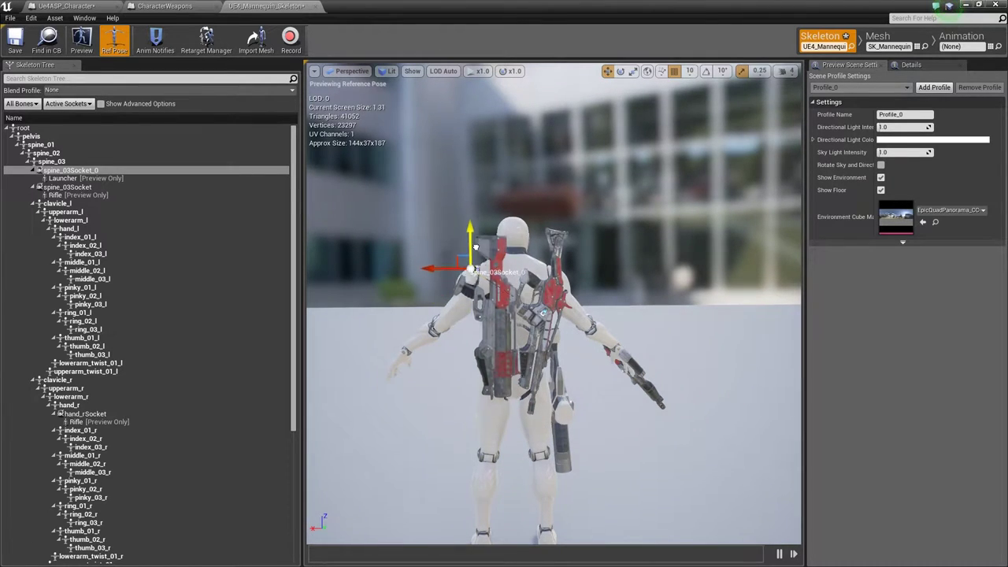
pyautogui.moveTo(516, 315)
pyautogui.keyDown('alt'); pyautogui.mouseDown()
pyautogui.moveTo(442, 323)
pyautogui.moveTo(602, 192)
pyautogui.mouseUp(); pyautogui.keyUp('alt')
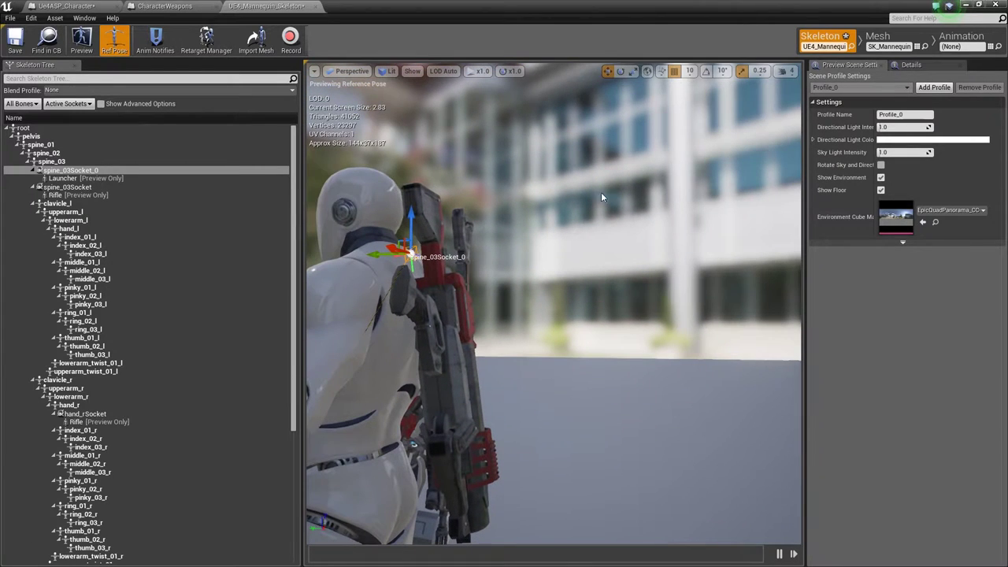
pyautogui.moveTo(450, 279); pyautogui.dragTo(441, 307)
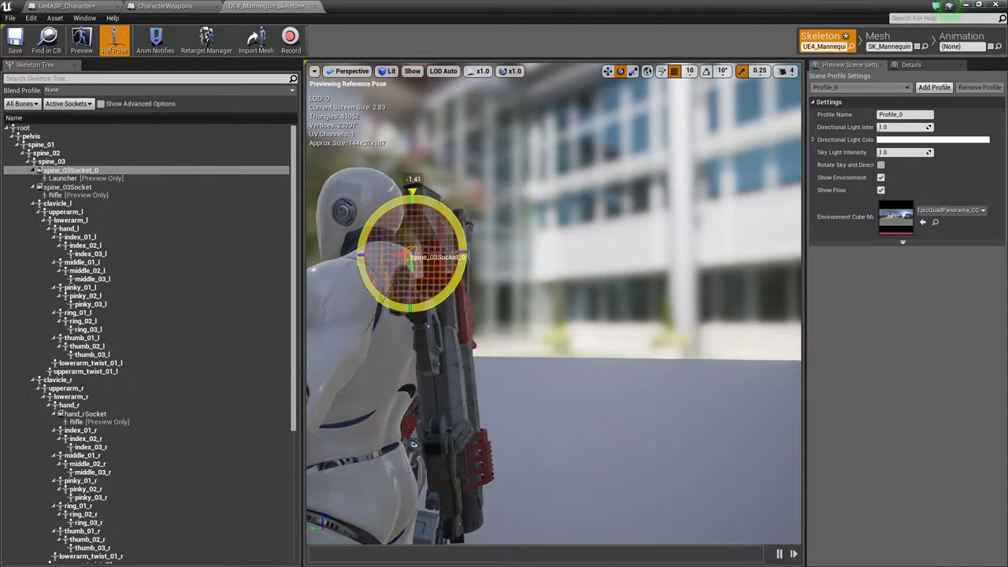
pyautogui.moveTo(552, 307)
pyautogui.keyDown('alt'); pyautogui.mouseDown()
pyautogui.moveTo(472, 311)
pyautogui.moveTo(630, 311)
pyautogui.mouseUp(); pyautogui.keyUp('alt')
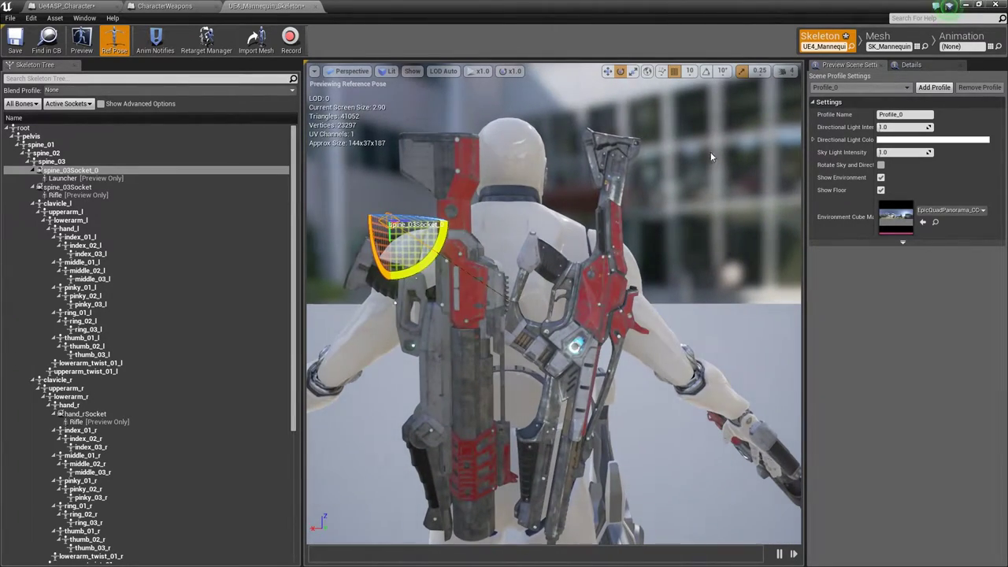
pyautogui.click(607, 72)
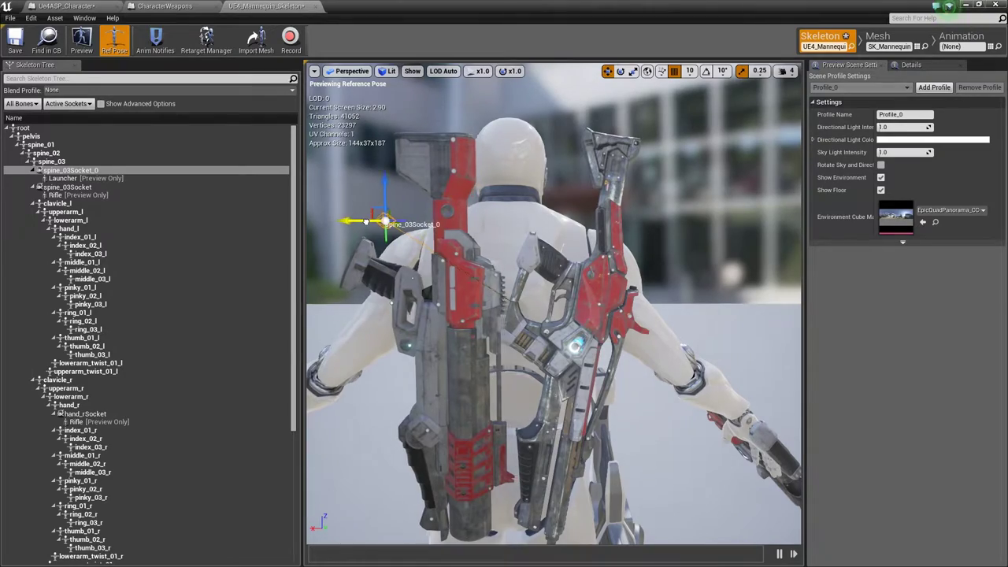
pyautogui.moveTo(376, 218)
pyautogui.mouseDown()
pyautogui.moveTo(359, 222)
pyautogui.moveTo(489, 236)
pyautogui.mouseUp()
# Check the launcher placement from front and rear views and save the skeleton.
pyautogui.scroll(-5, 512, 315)
pyautogui.keyDown('alt'); pyautogui.moveTo(489, 315); pyautogui.dragTo(378, 315); pyautogui.keyUp('alt')
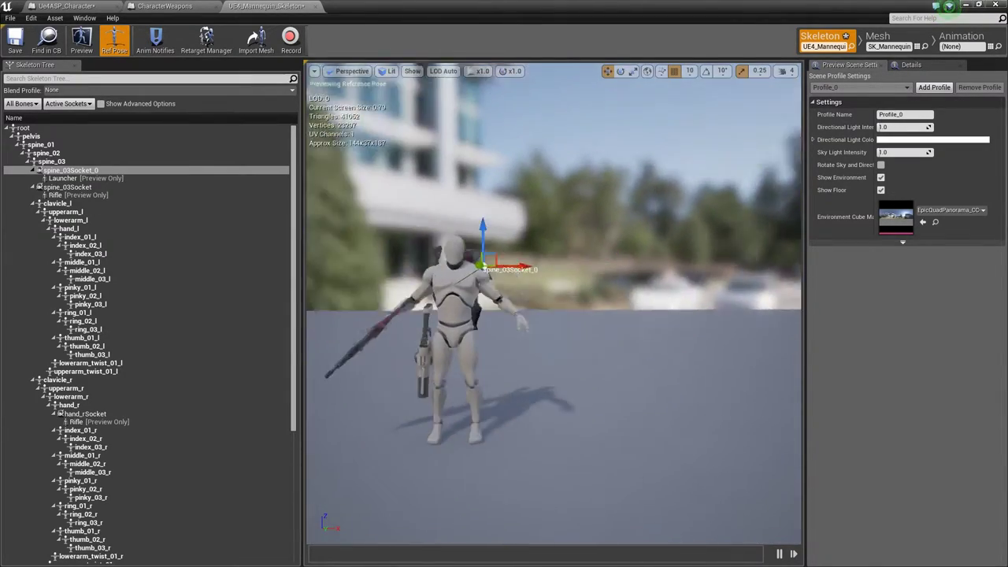
pyautogui.scroll(5, 552, 315)
pyautogui.keyDown('alt'); pyautogui.moveTo(551, 315); pyautogui.dragTo(442, 315); pyautogui.keyUp('alt')
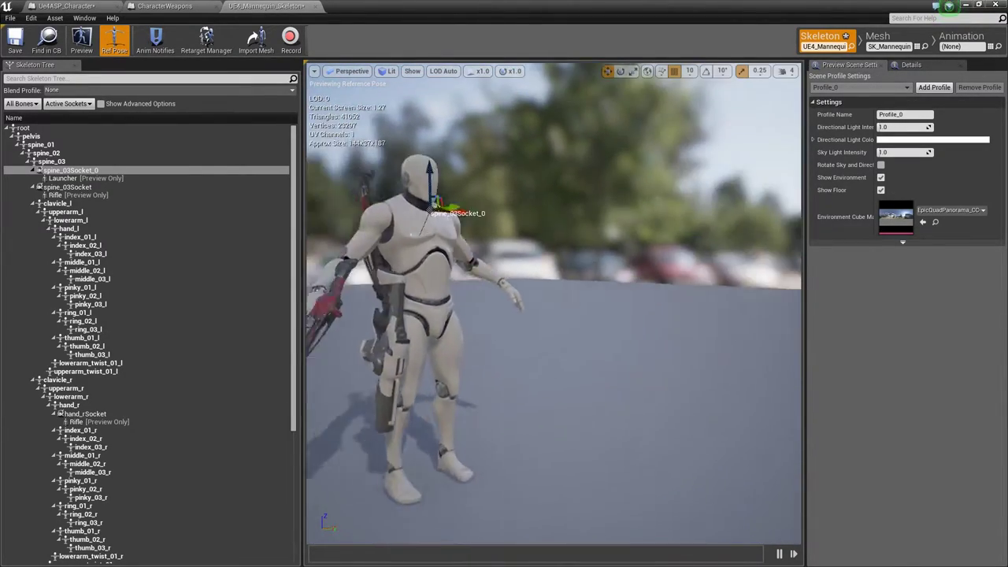
pyautogui.click(21, 44)
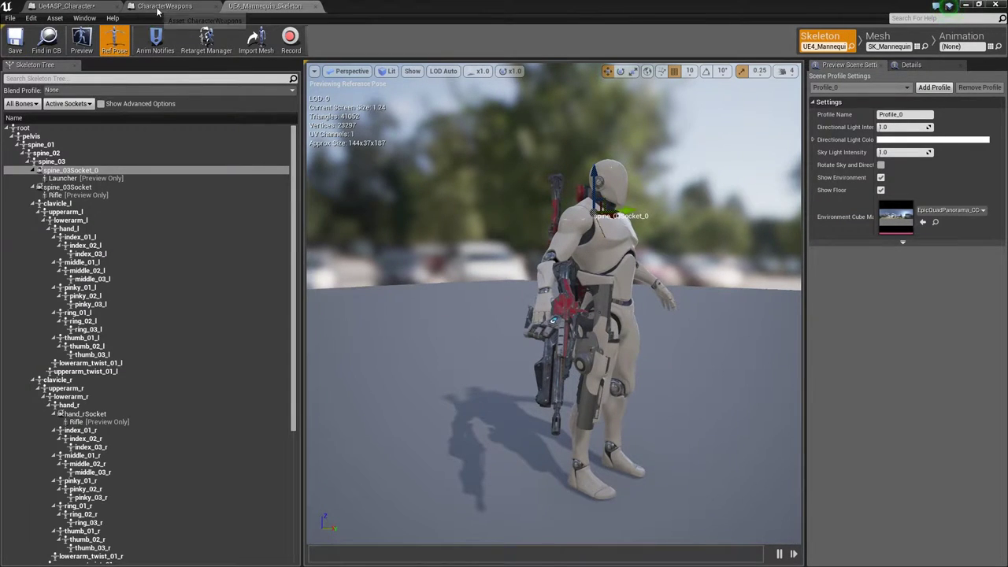
# Paste spine_03Socket_0 into Char Weapons element 1's HolsterSocket, save CharacterWeapons, and minimize it.
pyautogui.click(158, 8)
pyautogui.click(553, 188)
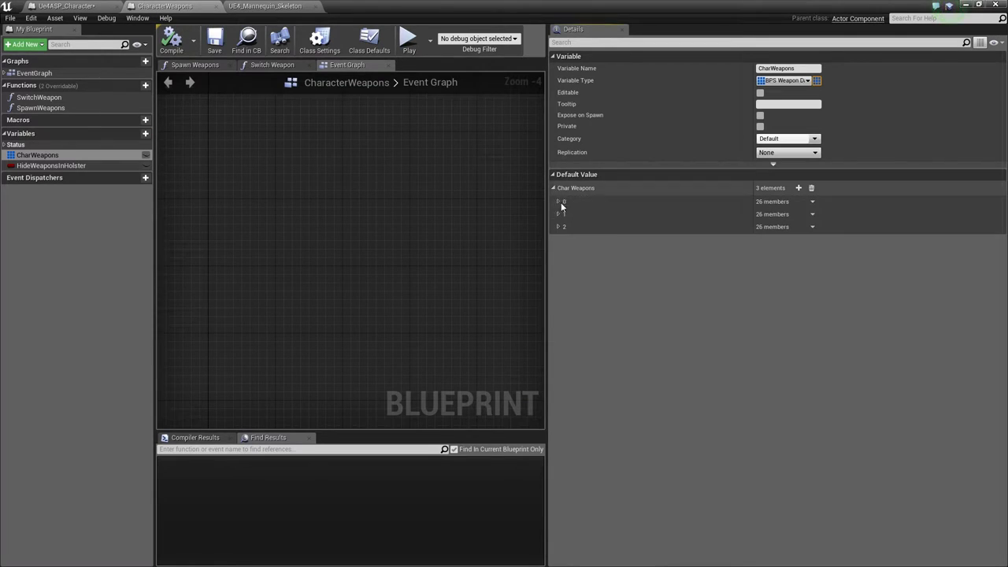
pyautogui.click(560, 213)
pyautogui.scroll(-3, 869, 412)
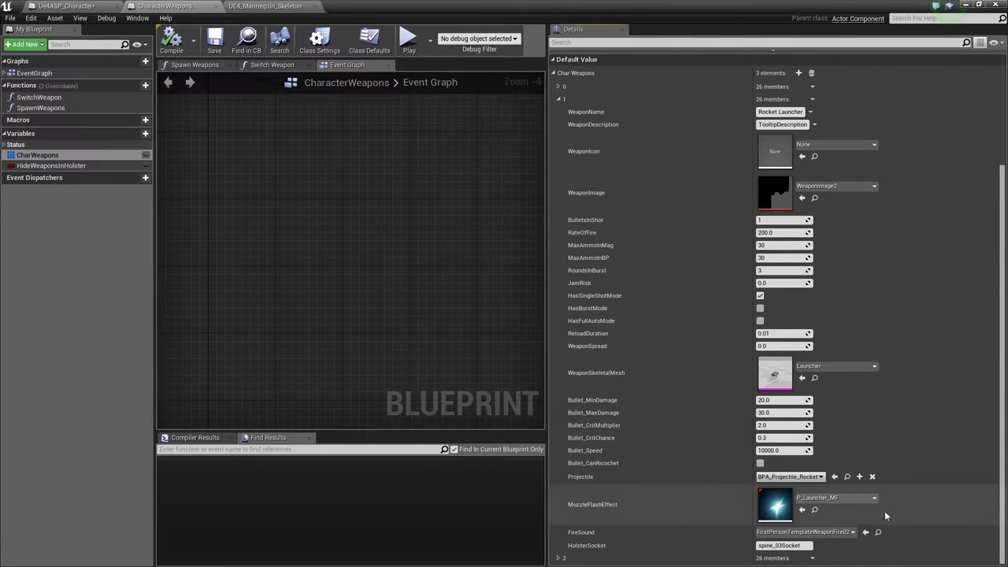
pyautogui.click(780, 545)
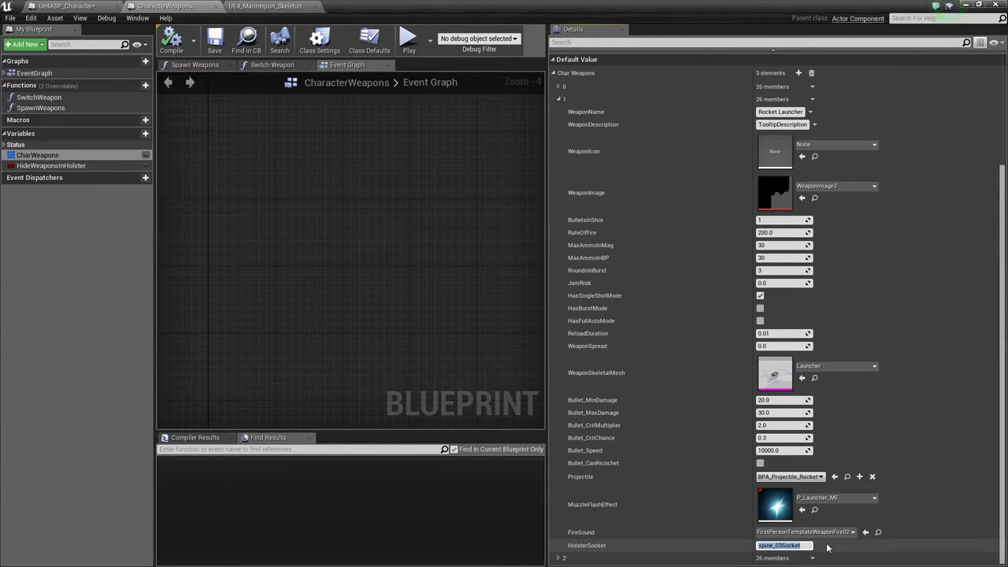
pyautogui.rightClick(796, 545)
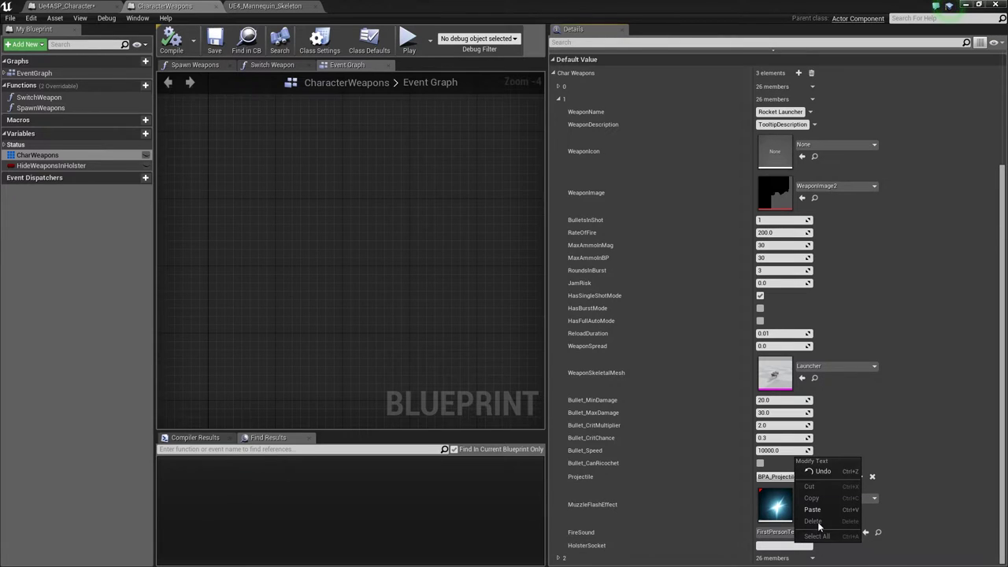
pyautogui.click(823, 511)
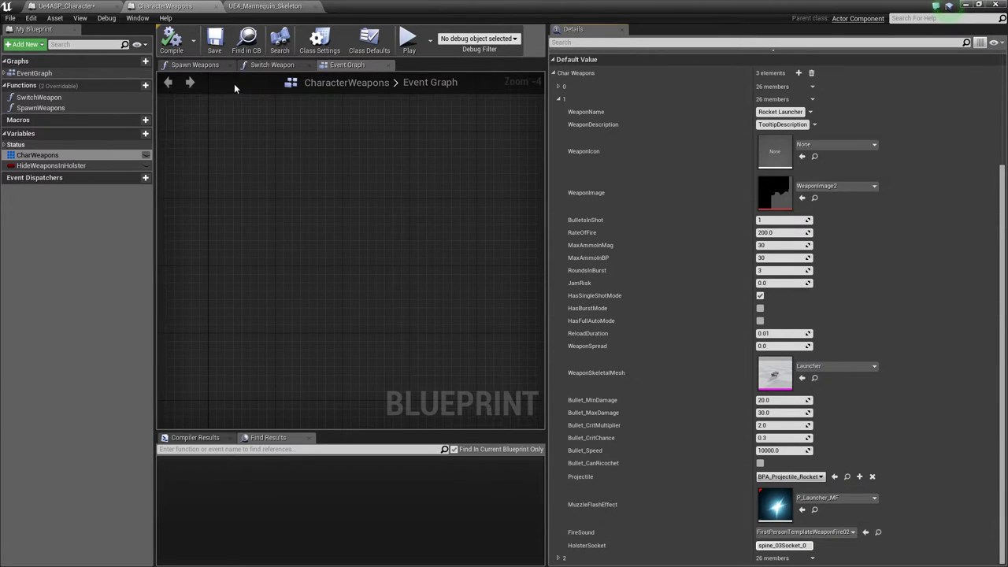
pyautogui.click(217, 43)
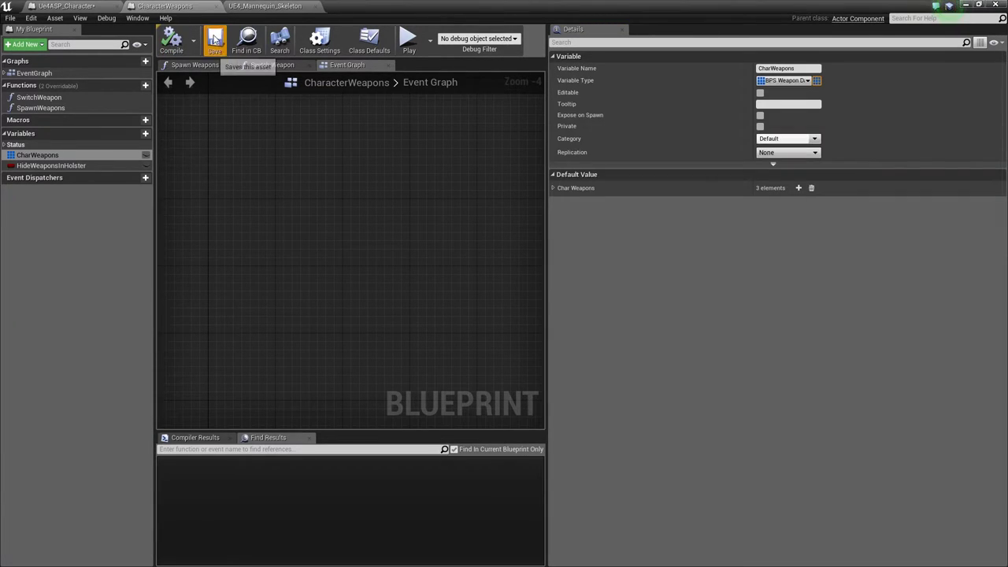
pyautogui.click(961, 5)
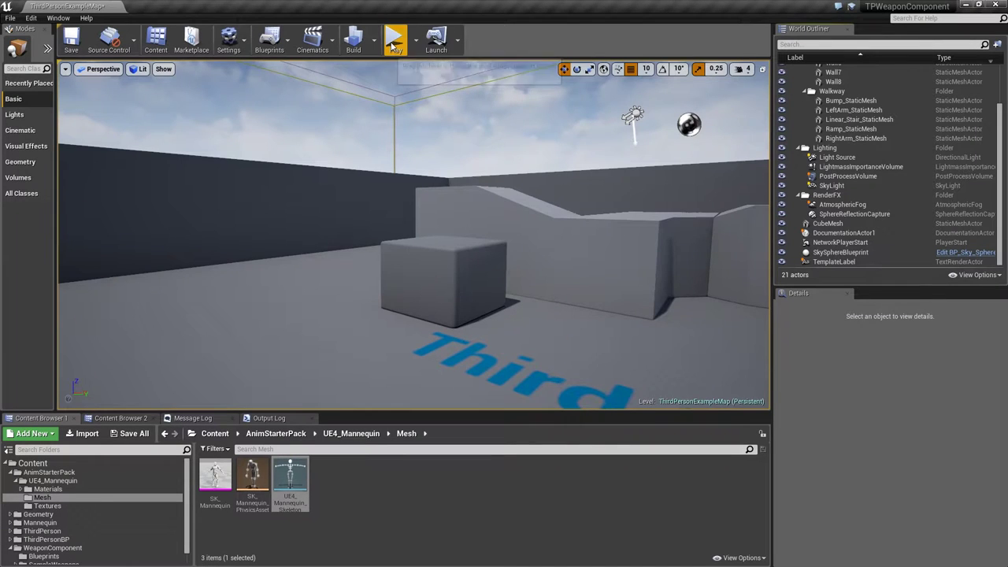
pyautogui.click(394, 44)
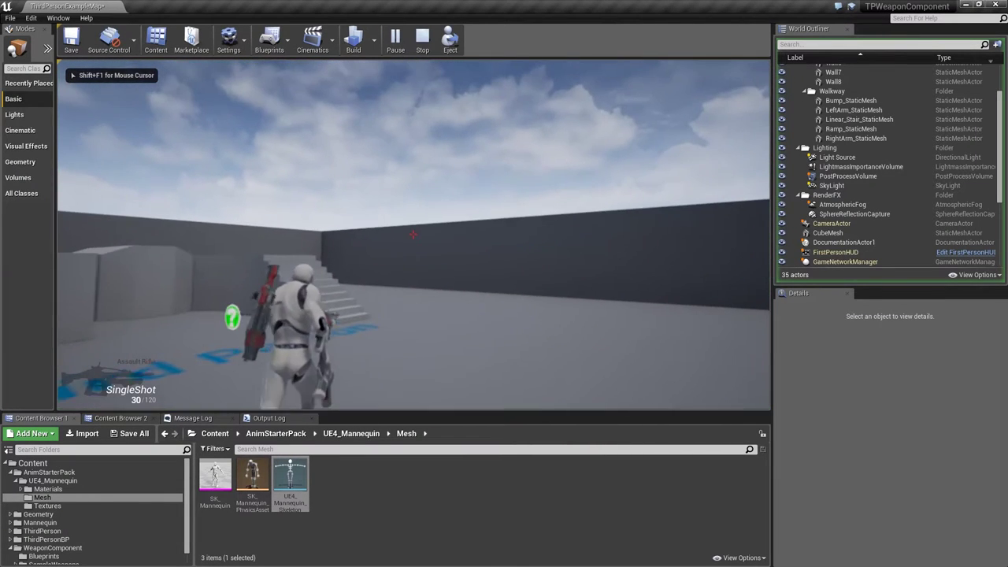
pyautogui.press('w')
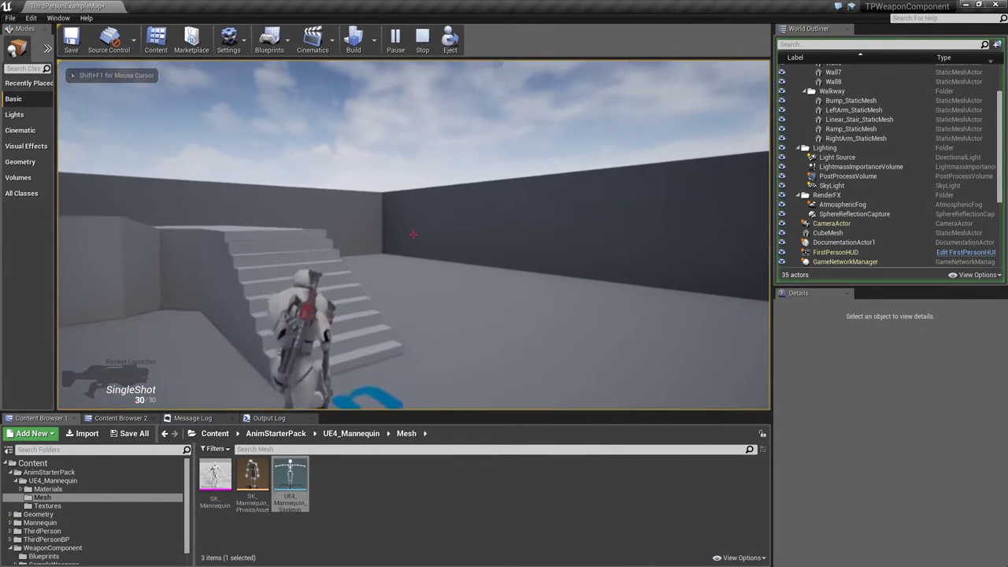
pyautogui.press('2')
pyautogui.press('w')
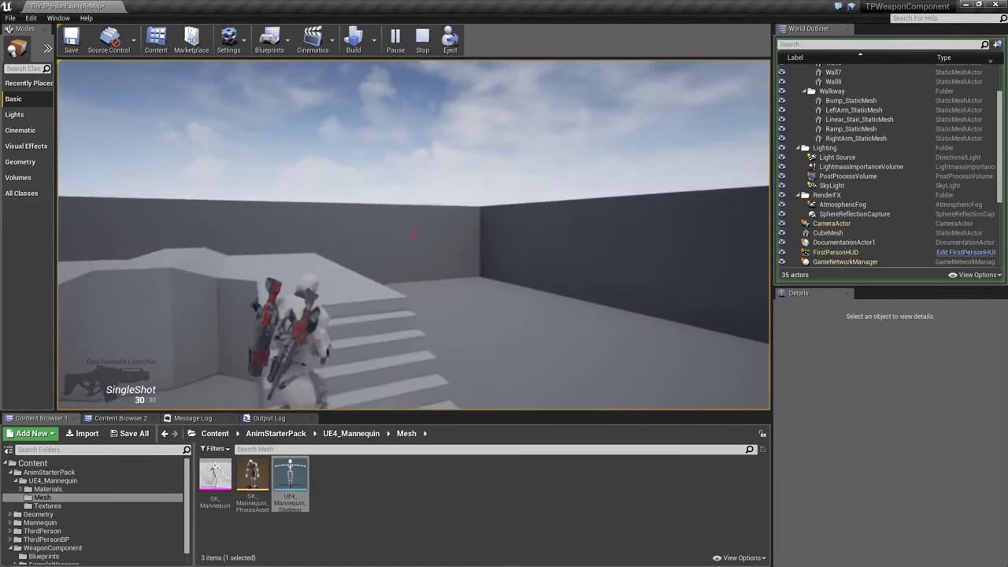
pyautogui.press('w')
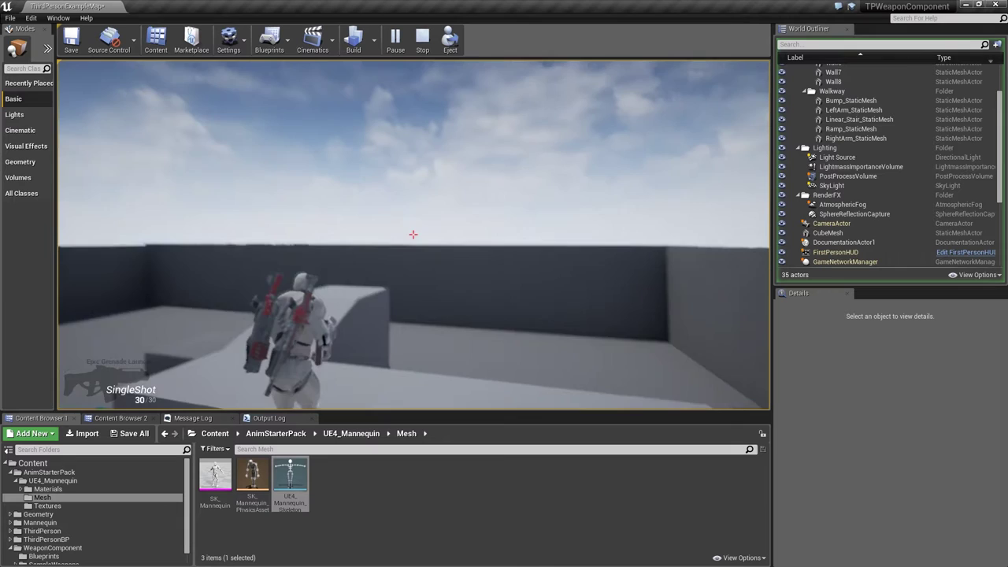
pyautogui.click(413, 234)
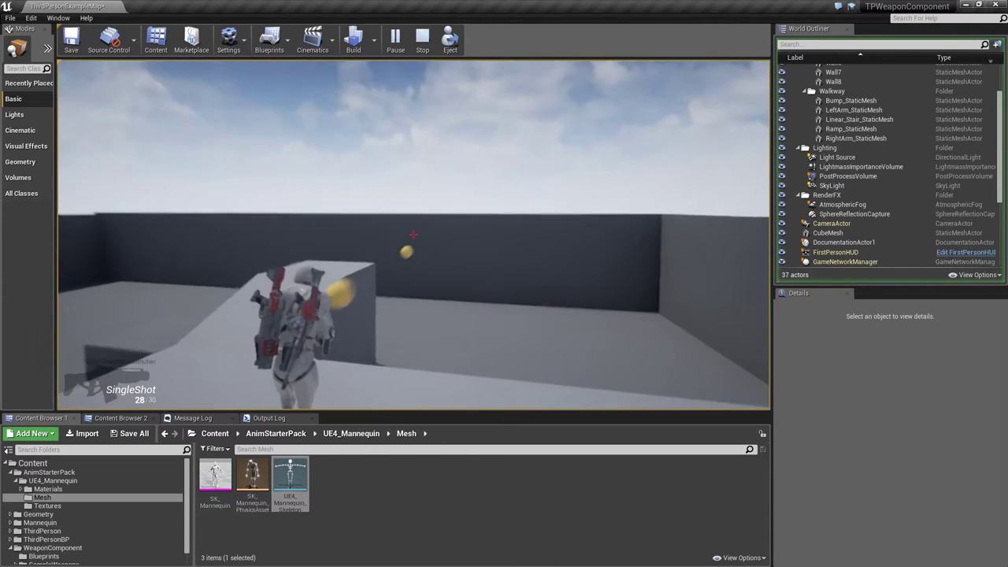
pyautogui.click(413, 234)
pyautogui.press('2')
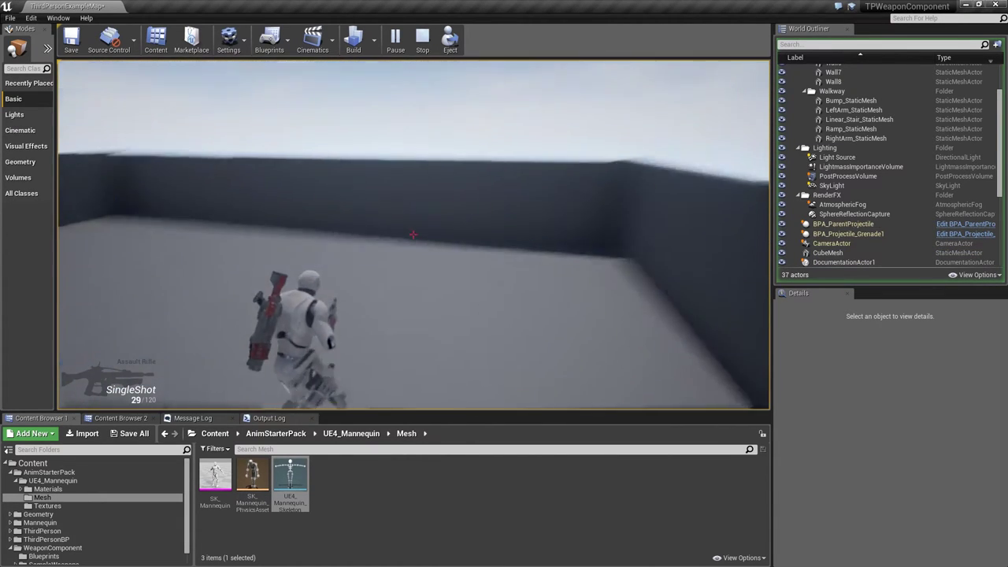
pyautogui.click(412, 234)
pyautogui.click(413, 234)
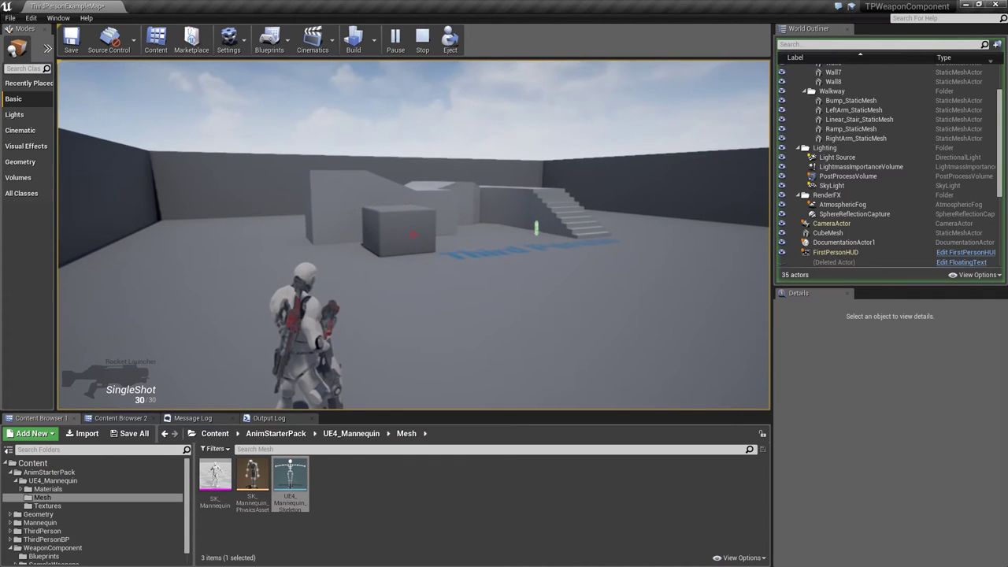
pyautogui.click(413, 234)
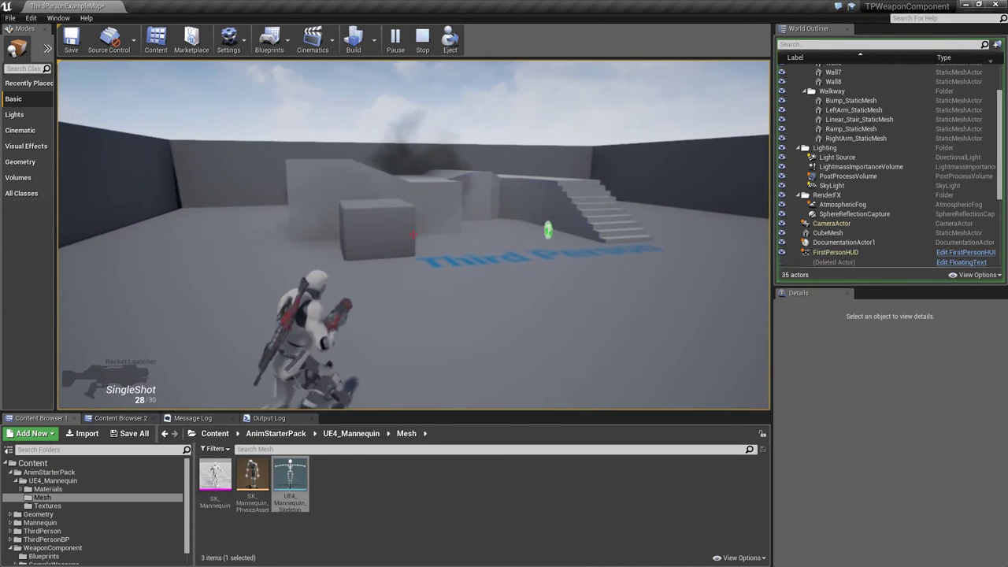
pyautogui.press('Escape')
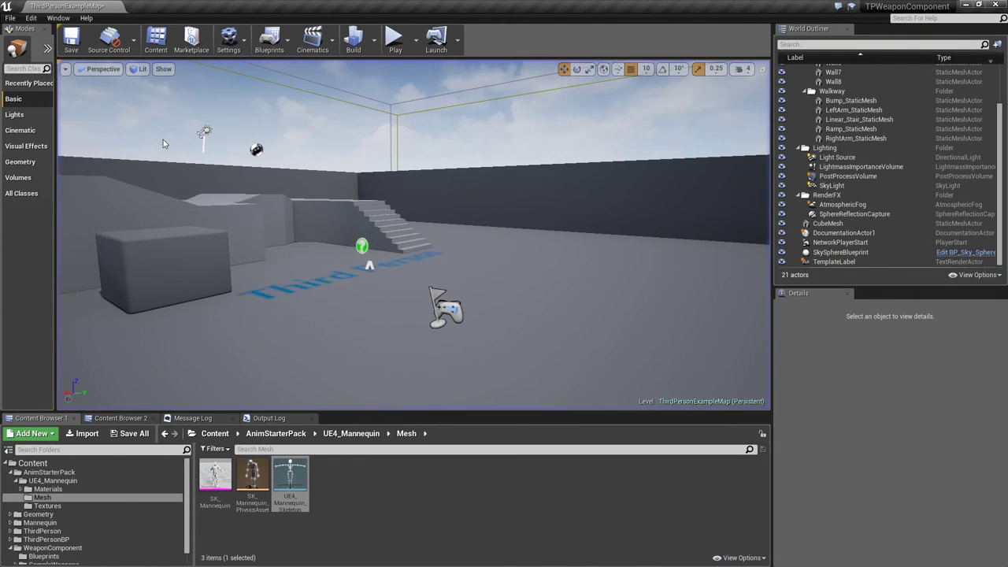